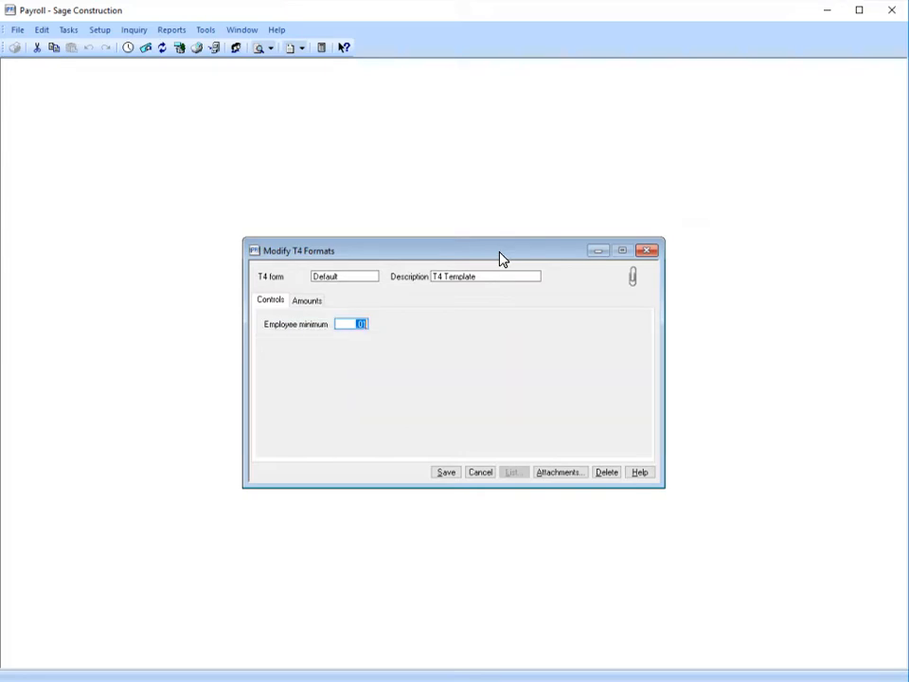
- In the Default T4 format's amounts, add code 34 to the first Other Information box and assign the AUTO pay to it
click(319, 301)
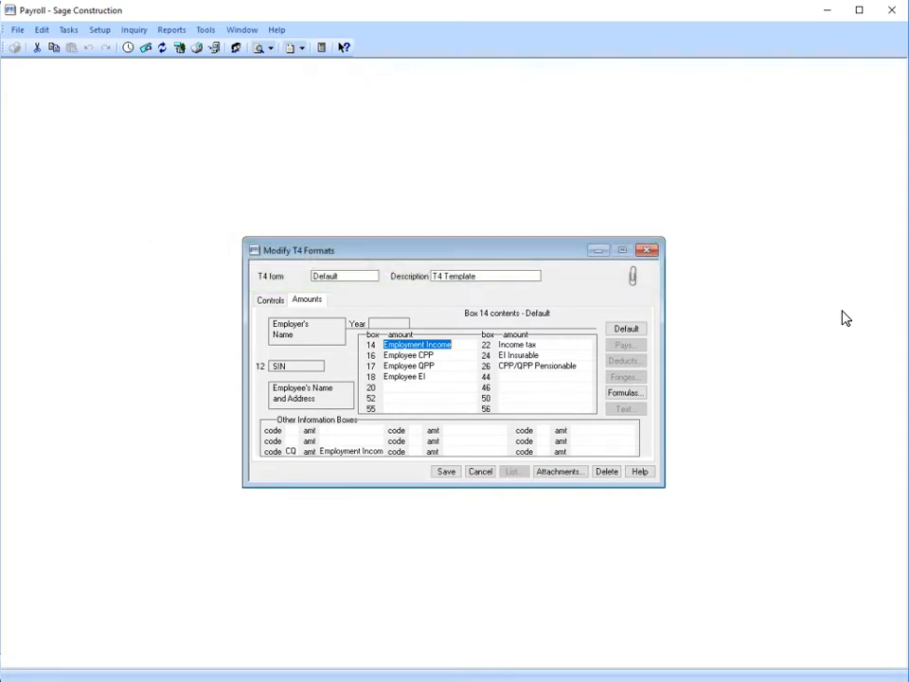
click(386, 387)
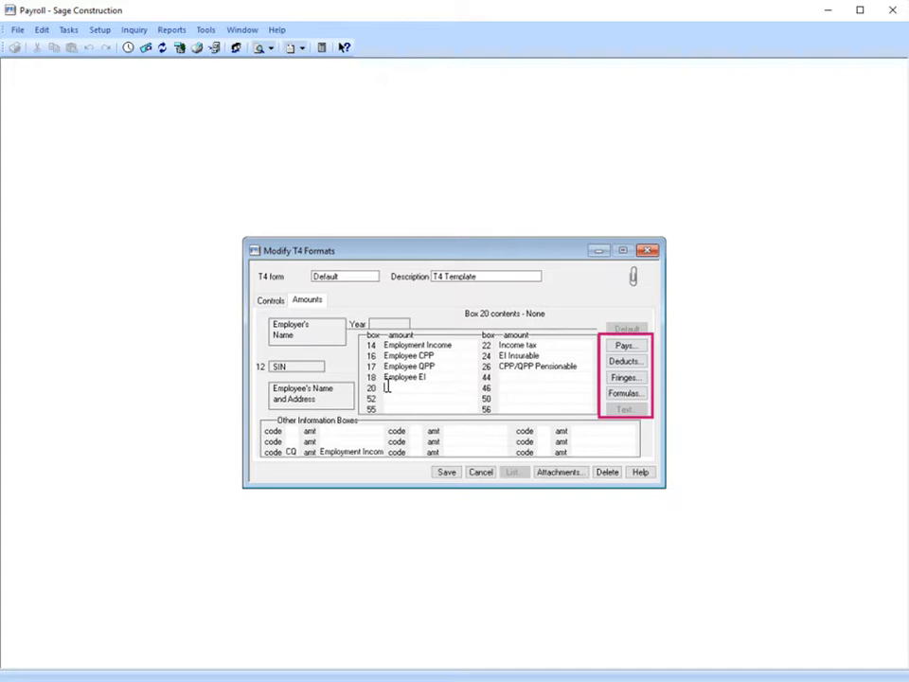
click(290, 432)
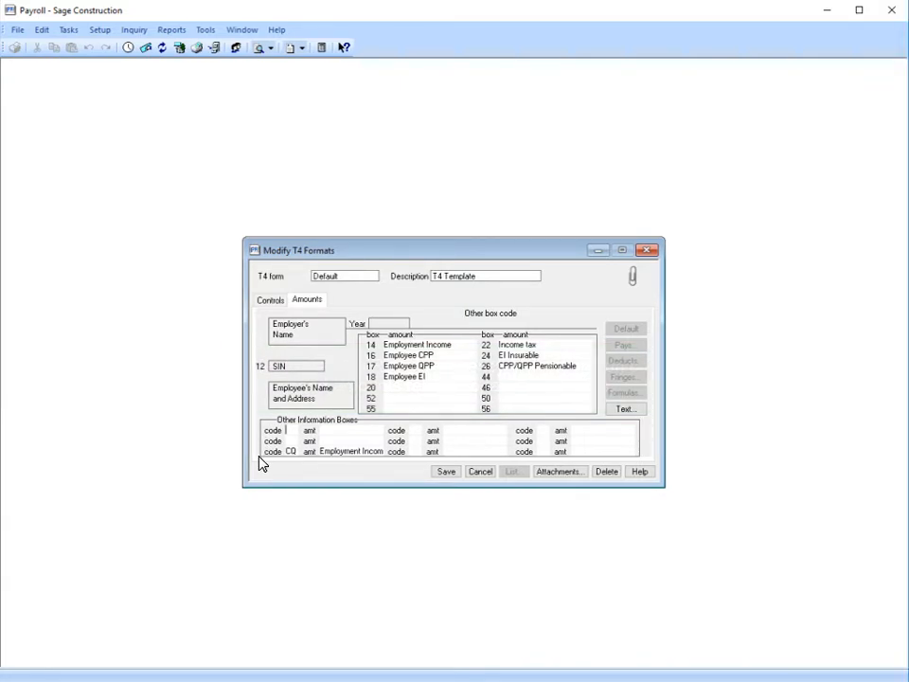
click(638, 410)
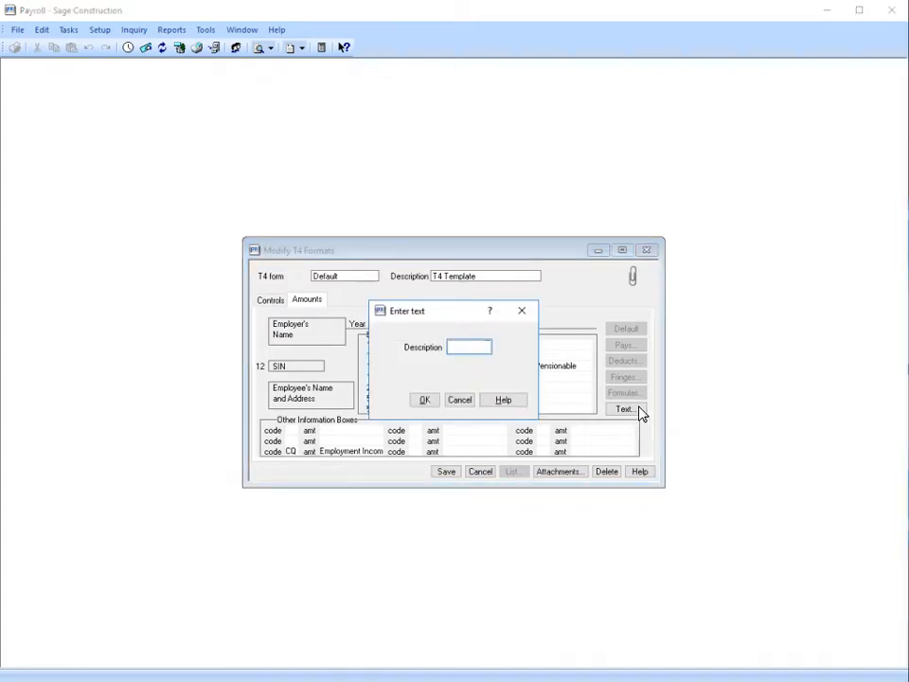
text(34)
click(425, 400)
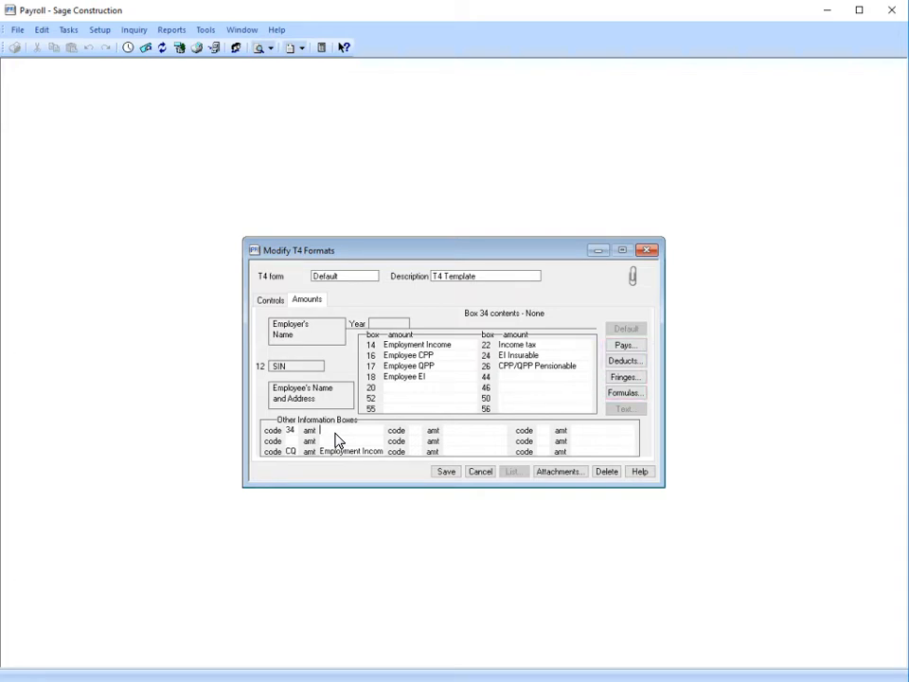
click(616, 346)
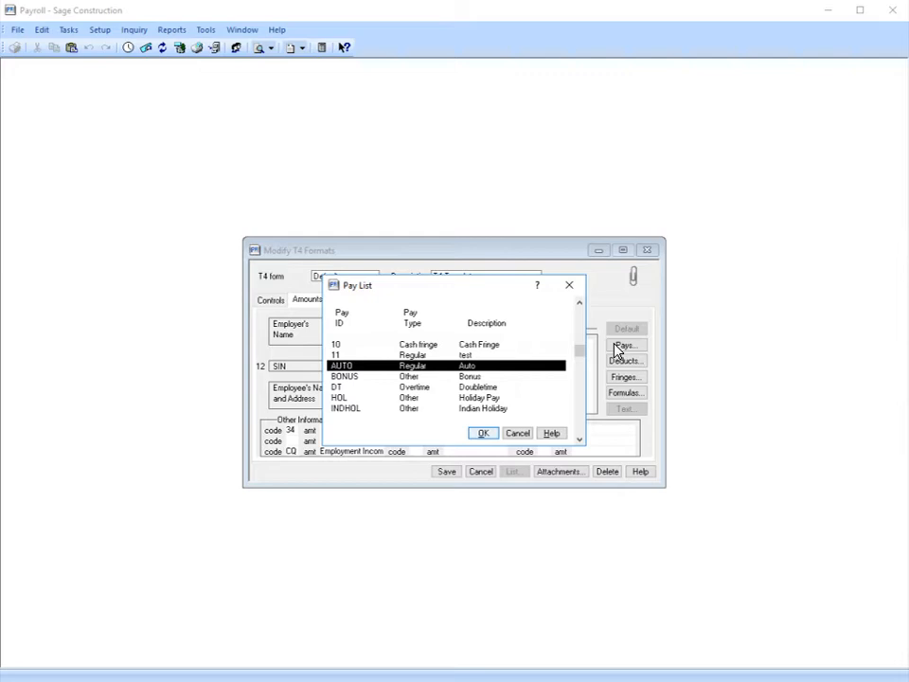
click(494, 435)
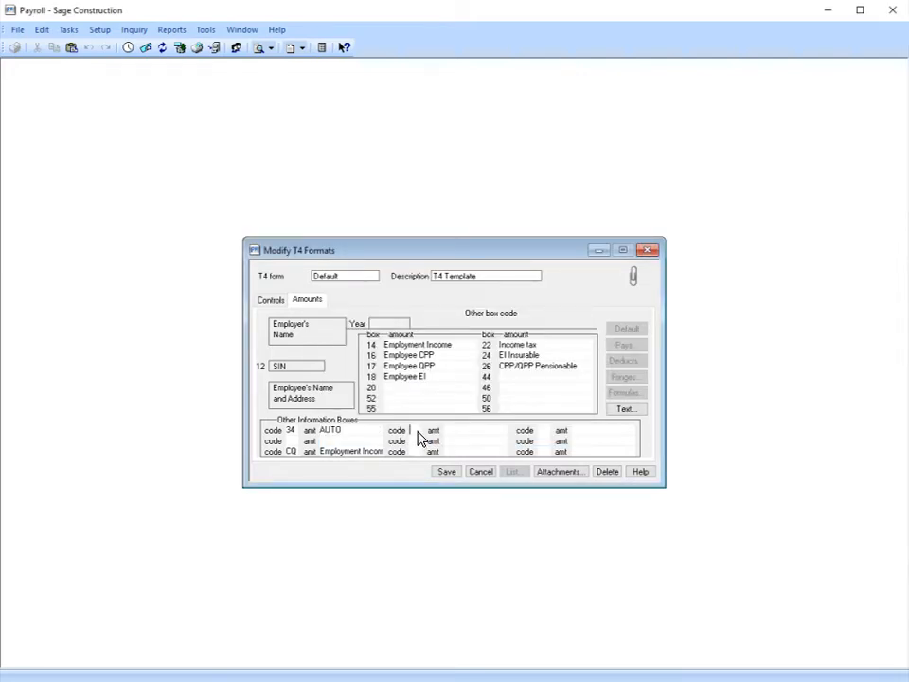
- Add code 36 to the second Other Information box in the first row and assign the LOAN pay as its amount
click(642, 414)
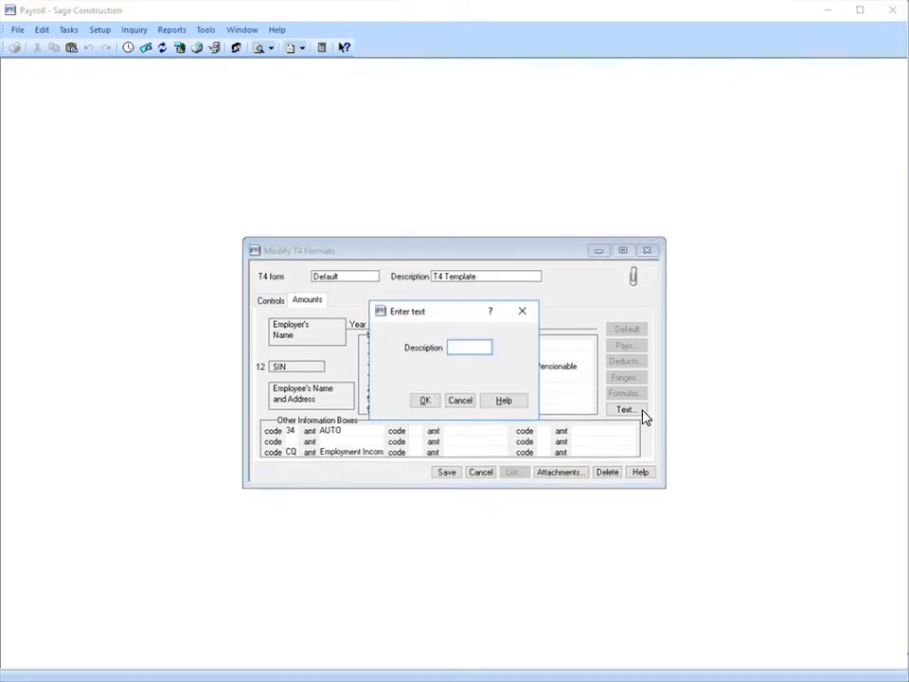
text(36)
click(425, 401)
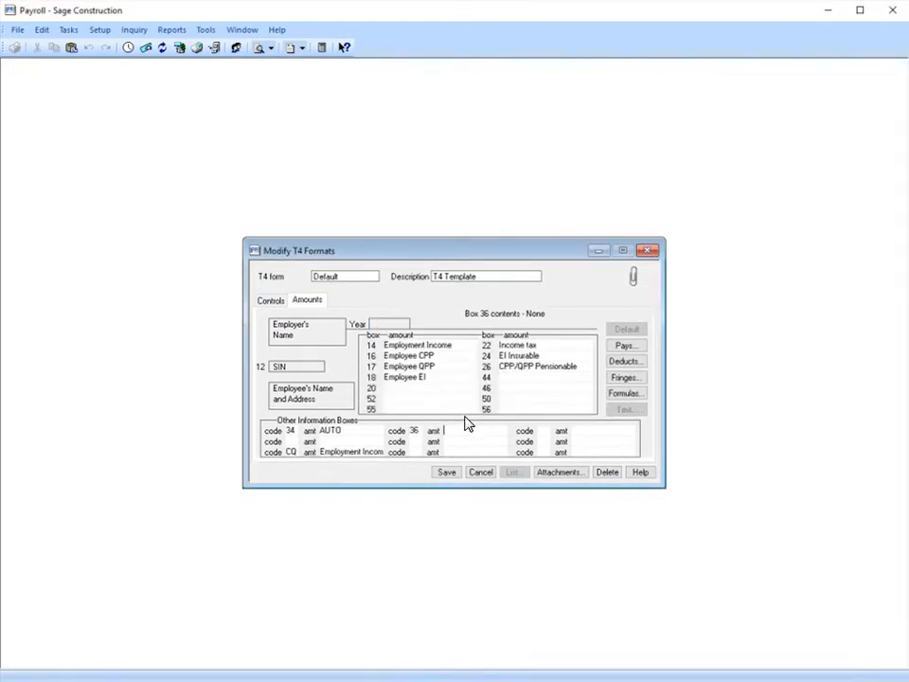
click(642, 349)
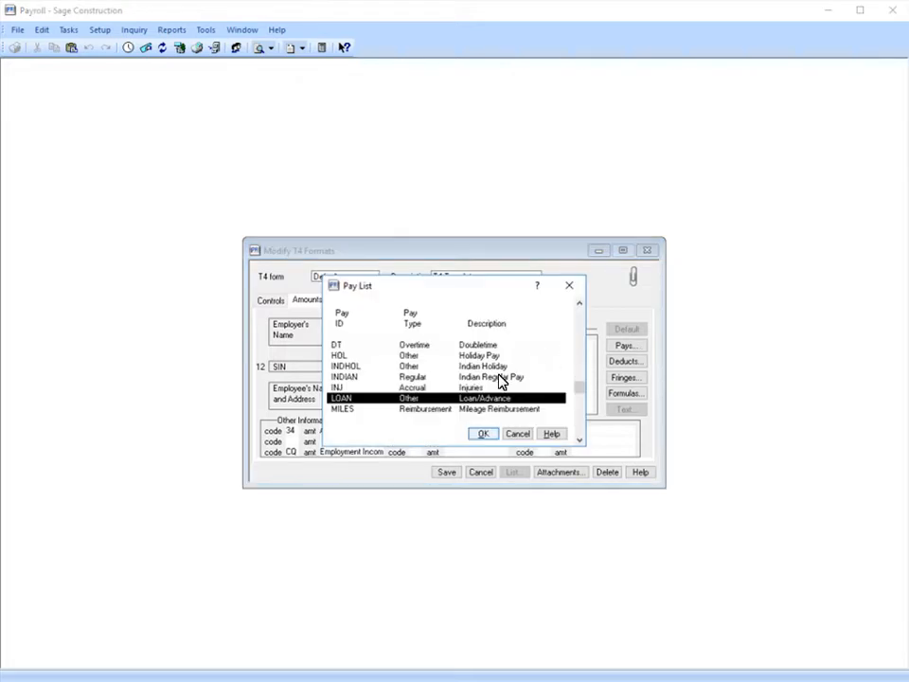
click(480, 435)
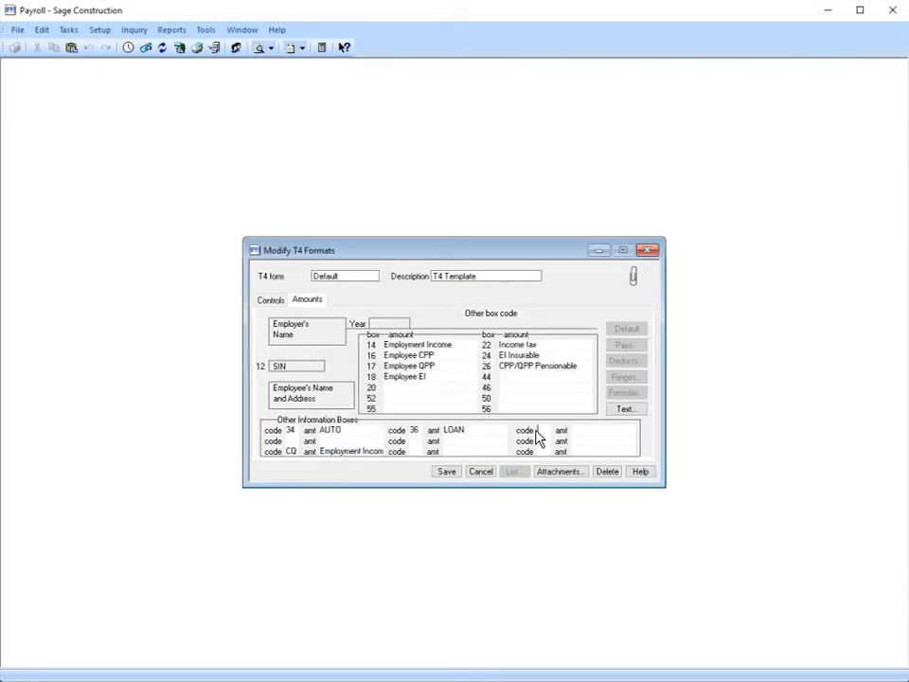
- Add code 84 with the TRANSIT pay to the third Other Information box, then save and close the T4 format
click(617, 414)
text(84)
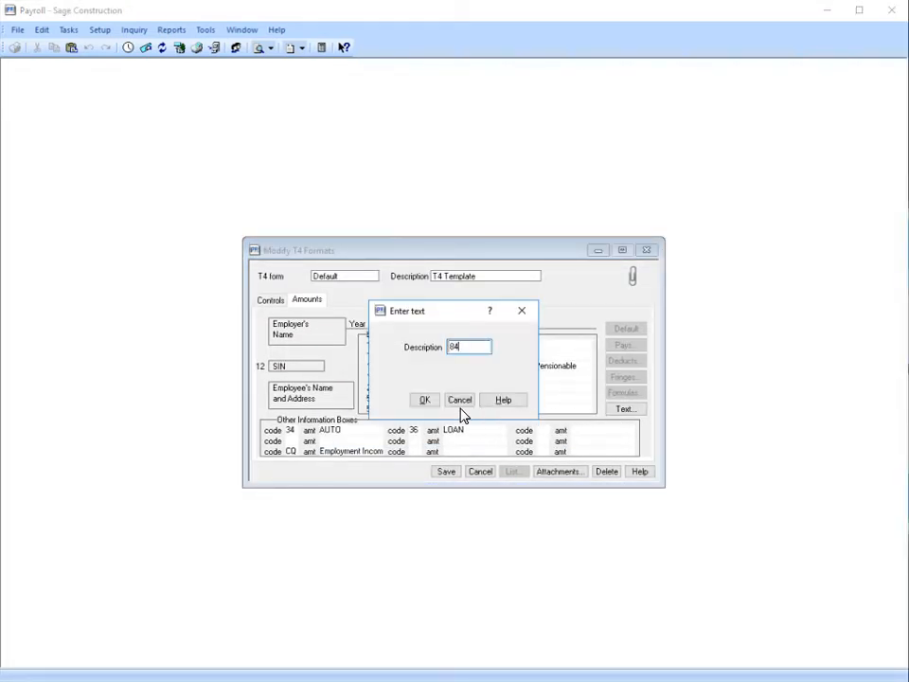
click(427, 401)
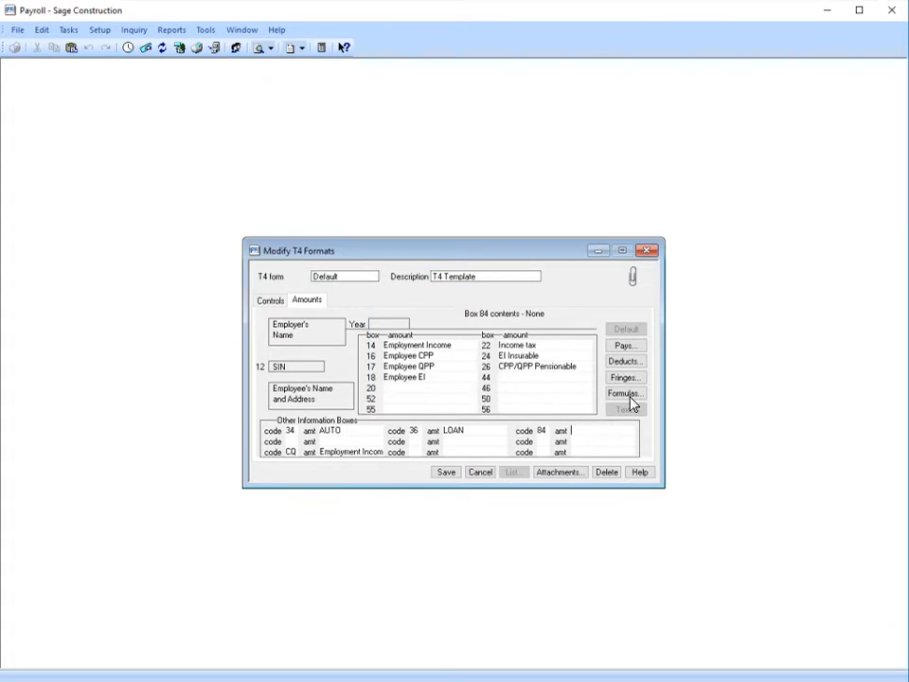
click(625, 346)
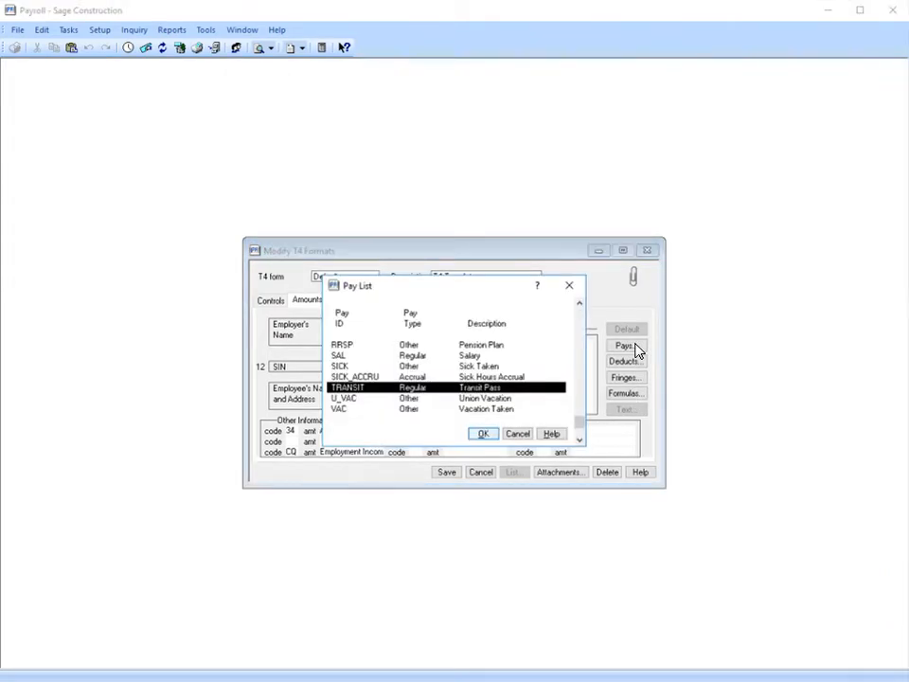
click(492, 436)
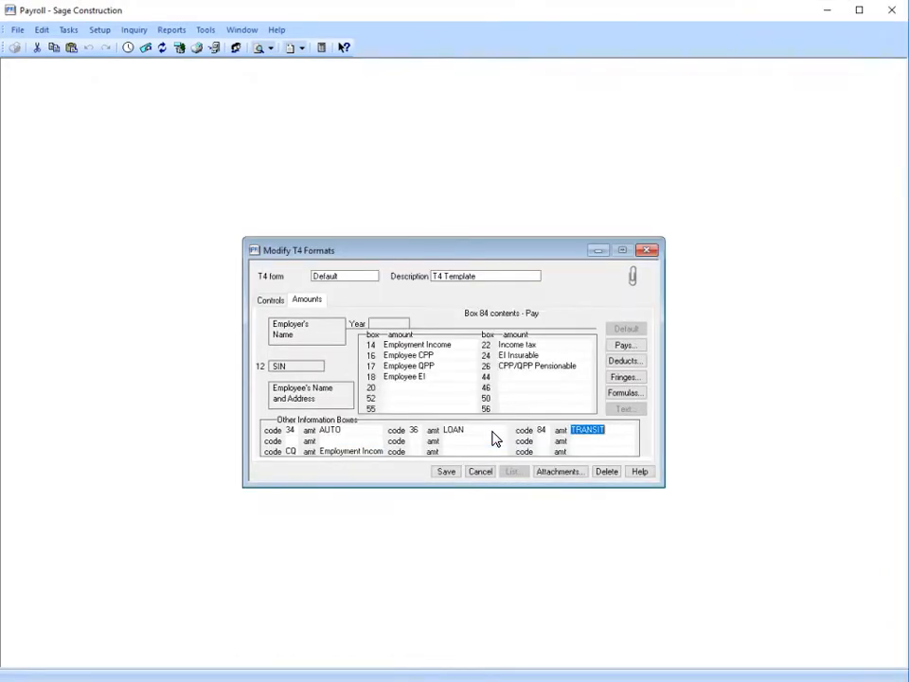
click(456, 472)
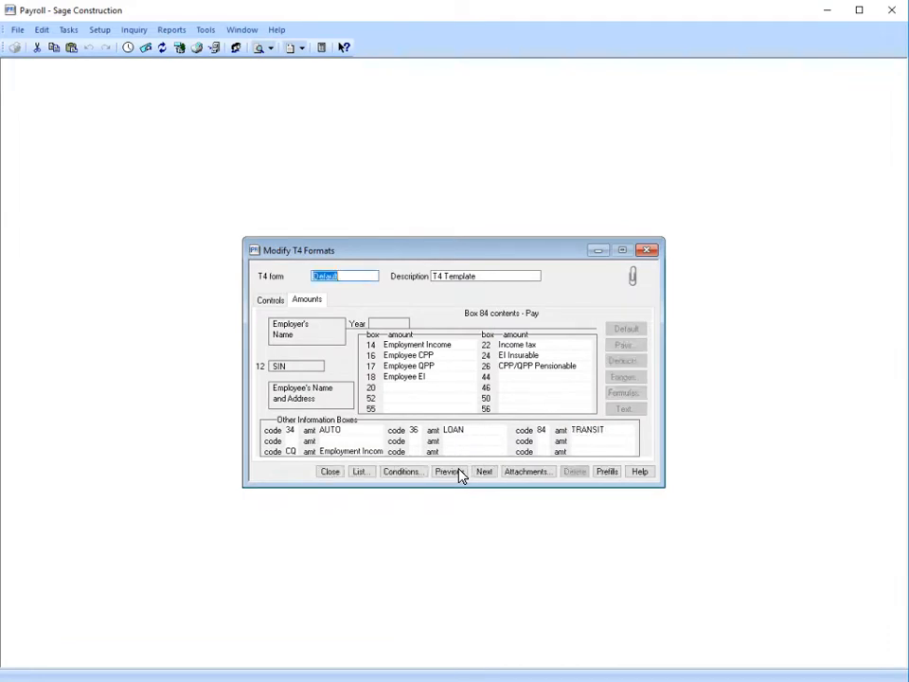
click(332, 472)
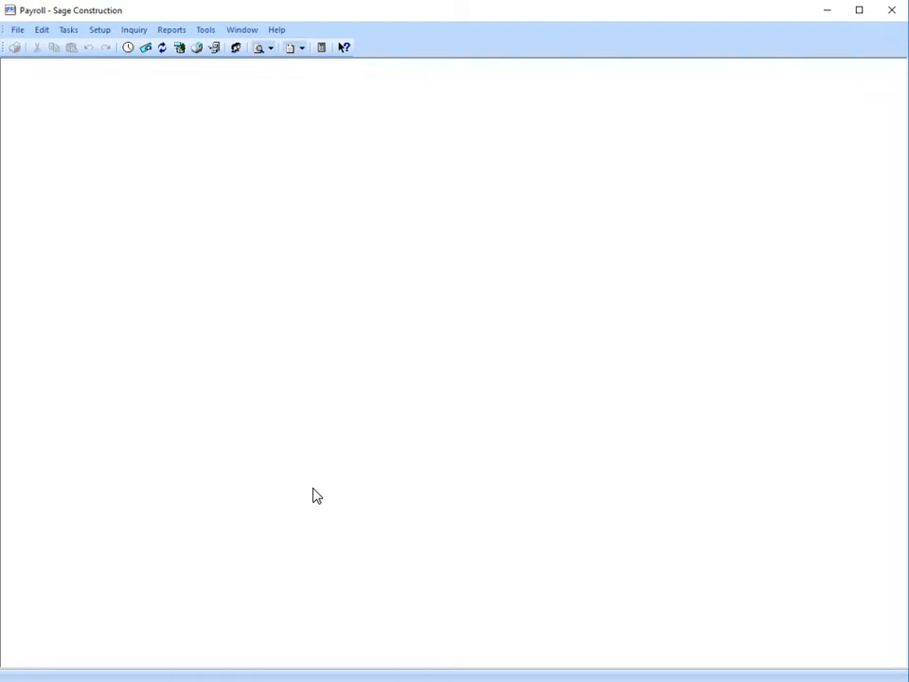
- Start a new federal eFile report using the T4 Official Form and select the 20XX reporting year
click(62, 35)
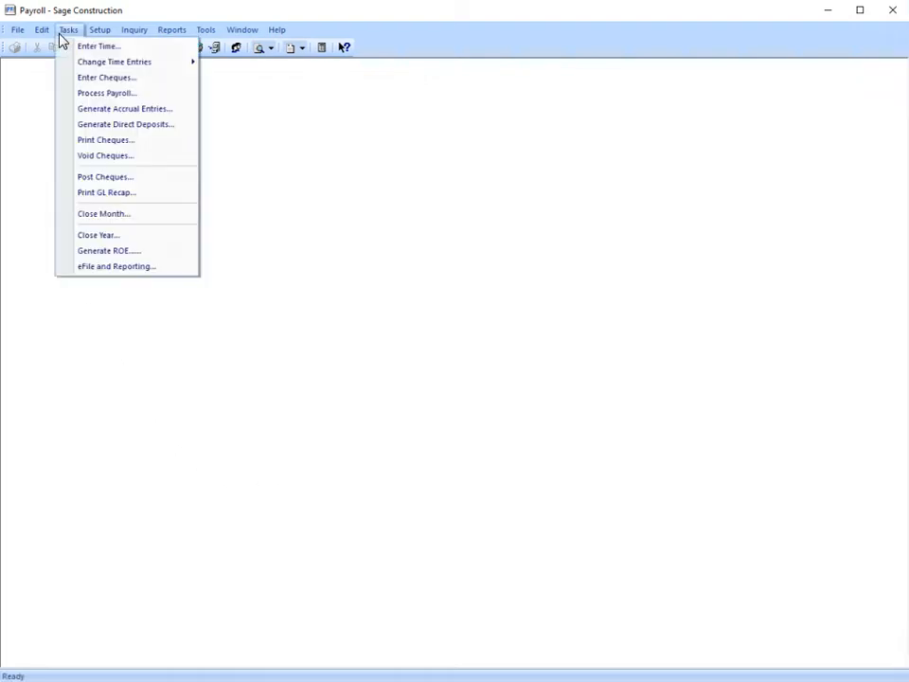
click(65, 268)
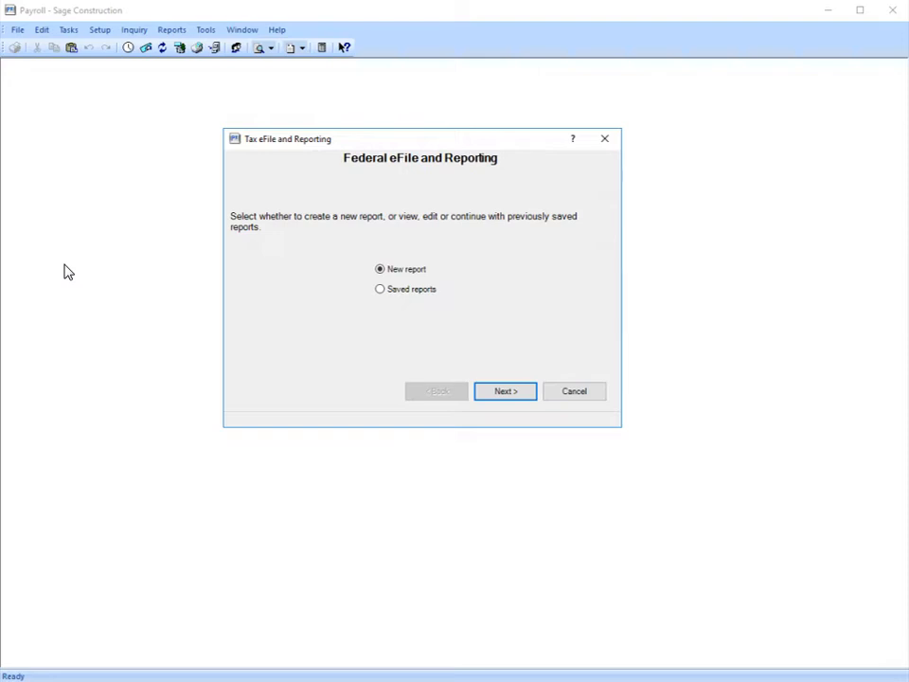
click(529, 394)
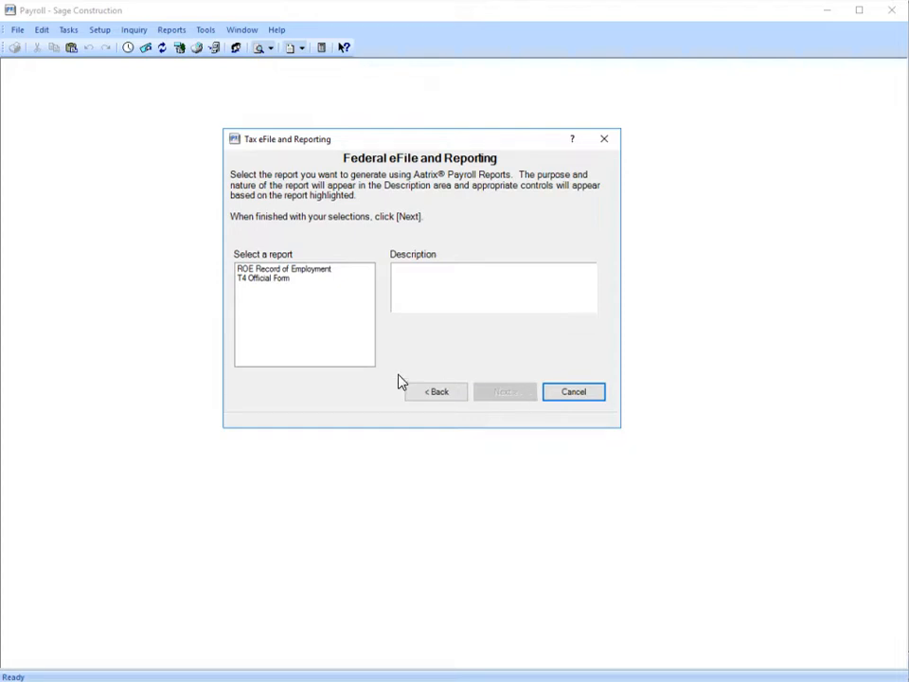
click(298, 281)
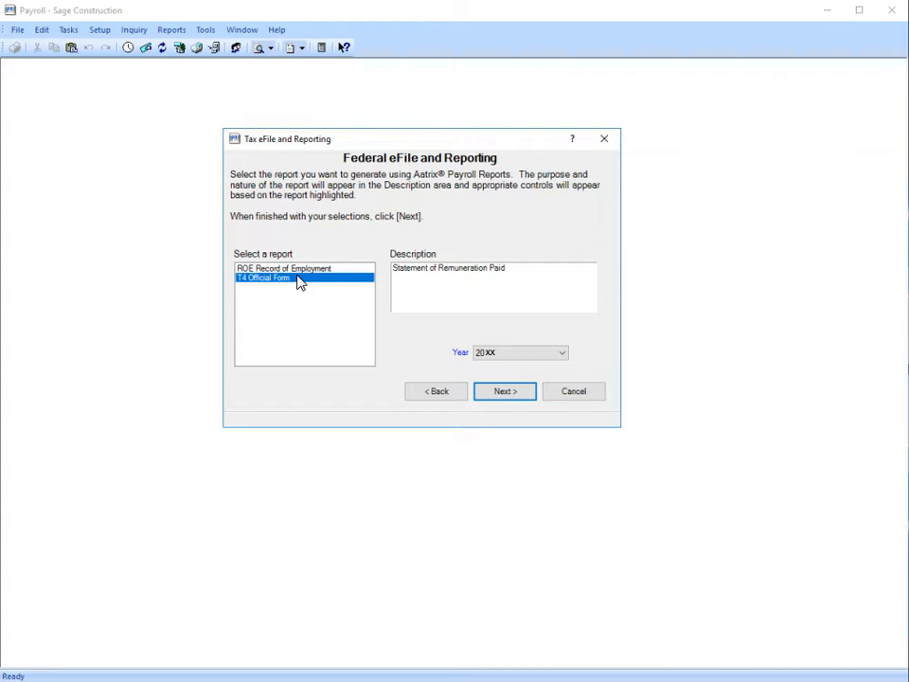
click(562, 354)
click(505, 373)
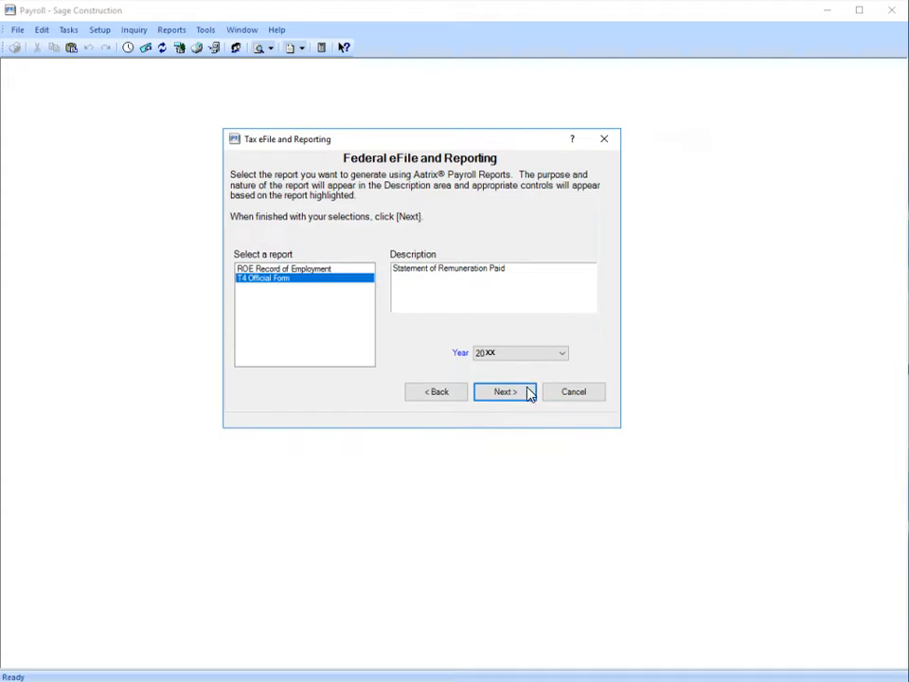
click(505, 391)
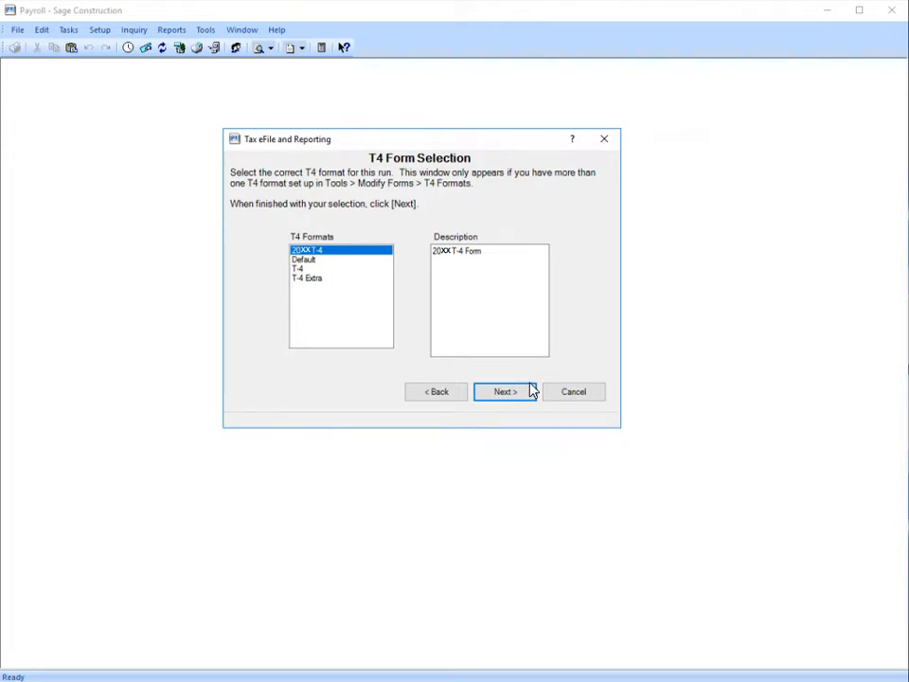
- Use the 20XX T-4 format, keep all listed employees selected, and generate the federal report
click(528, 392)
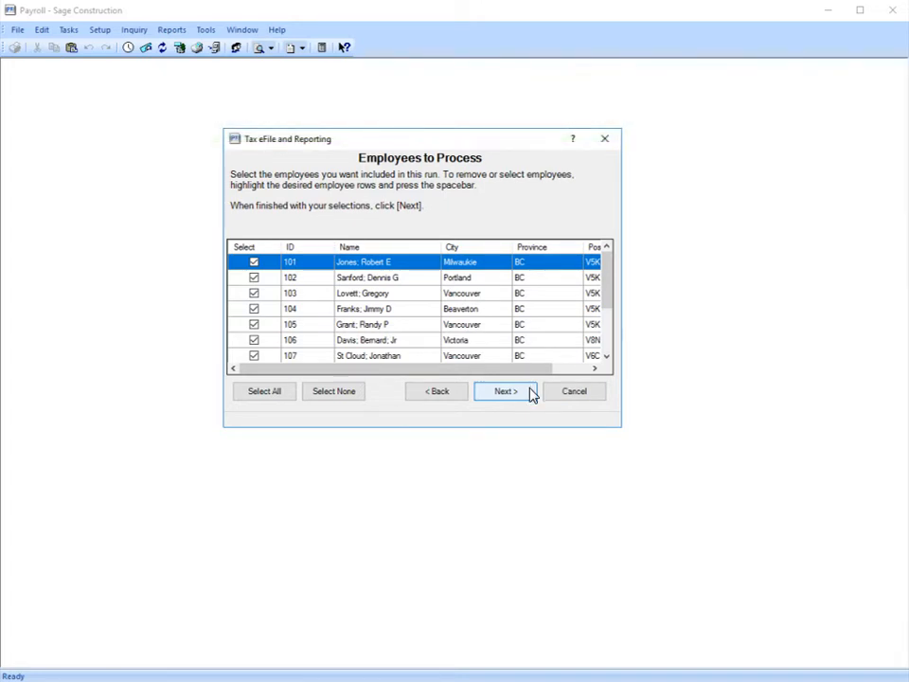
click(532, 394)
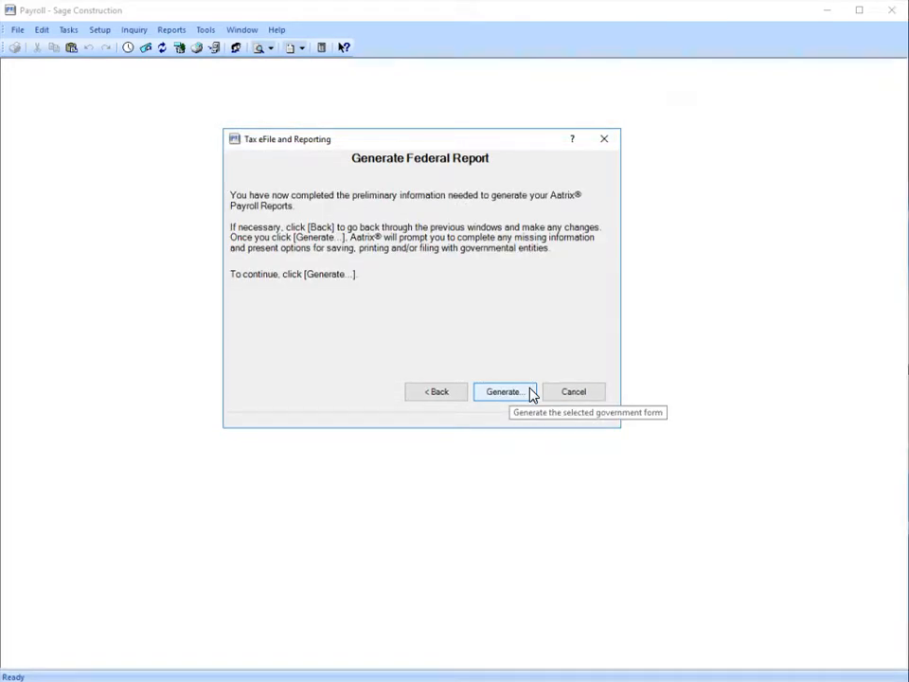
click(530, 393)
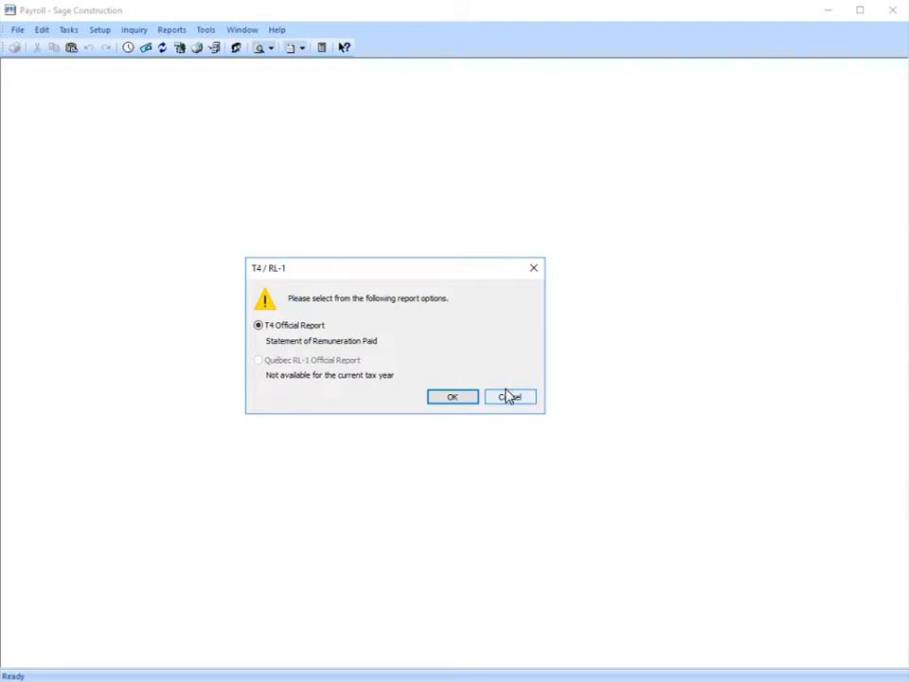
- Choose the T4 Official Report and complete its company setup with the existing account and company details and a single payroll data file
click(464, 399)
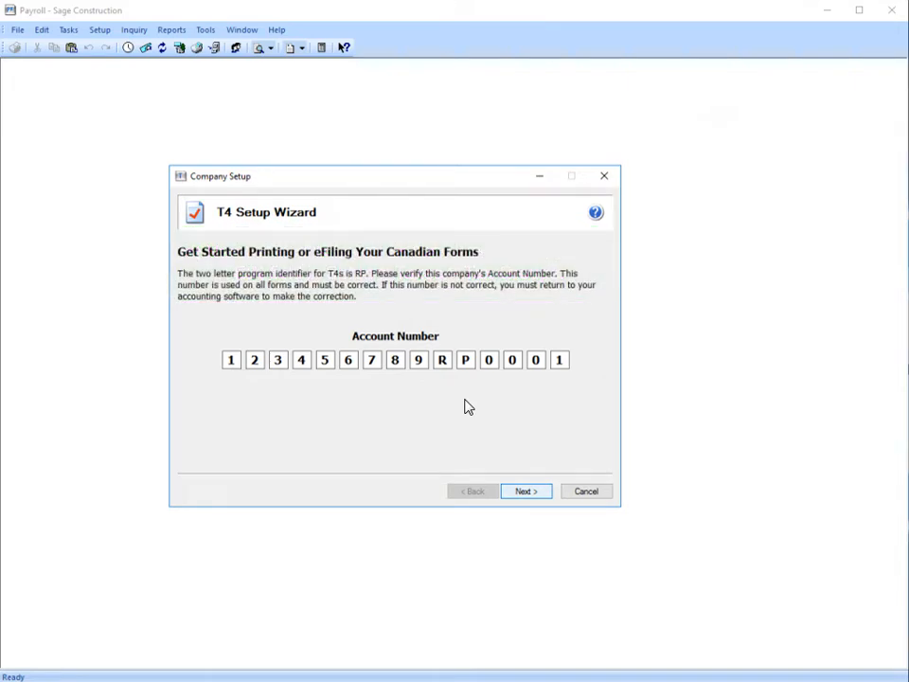
click(545, 492)
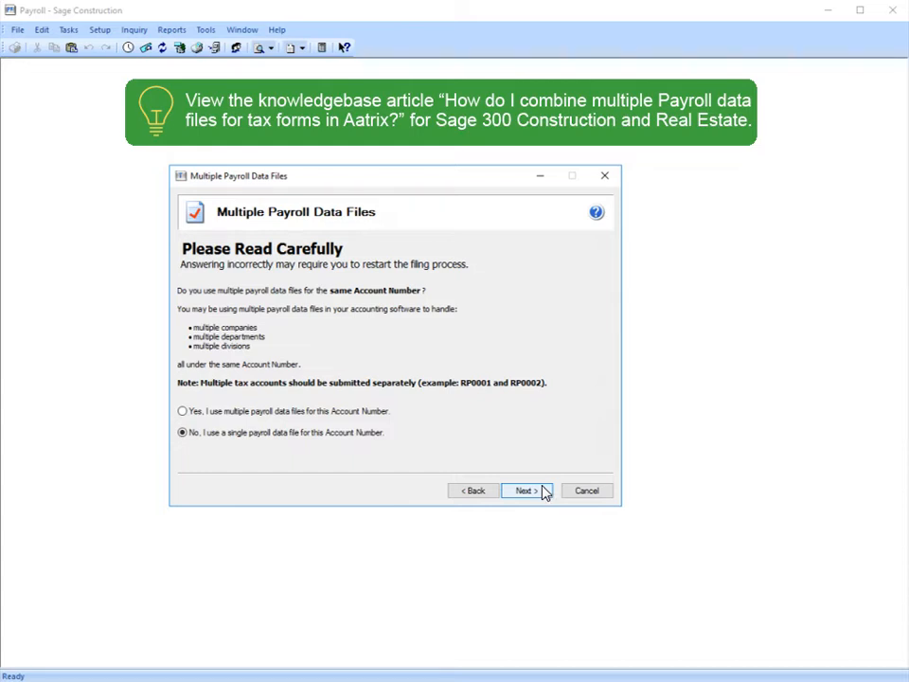
click(526, 491)
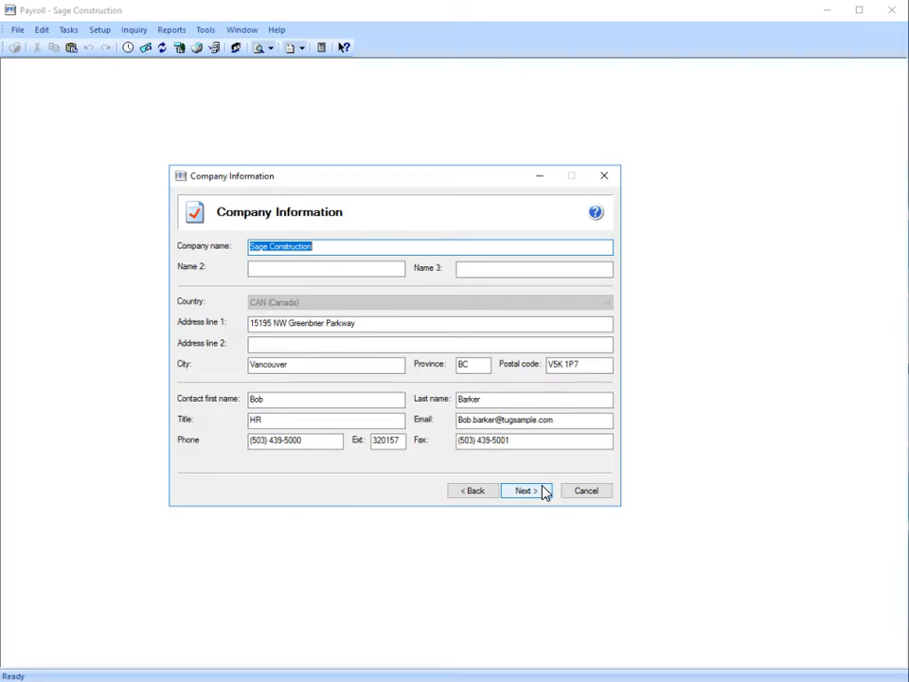
click(548, 492)
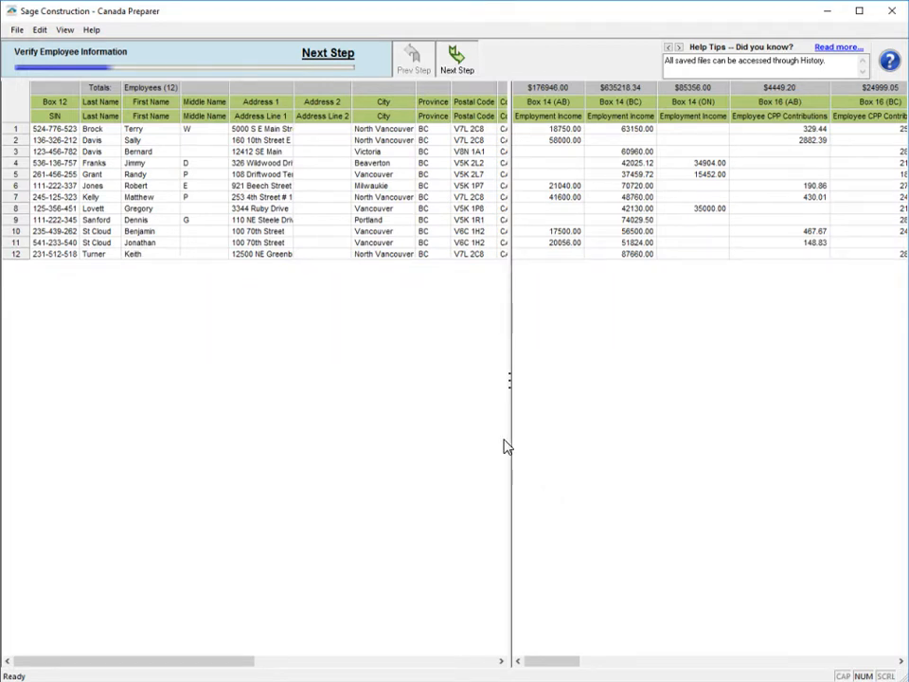
- Proceed to wage verification, set the row 1 employee's Box 18 (AB) EI premiums to 78.43, and insert a new column
click(470, 59)
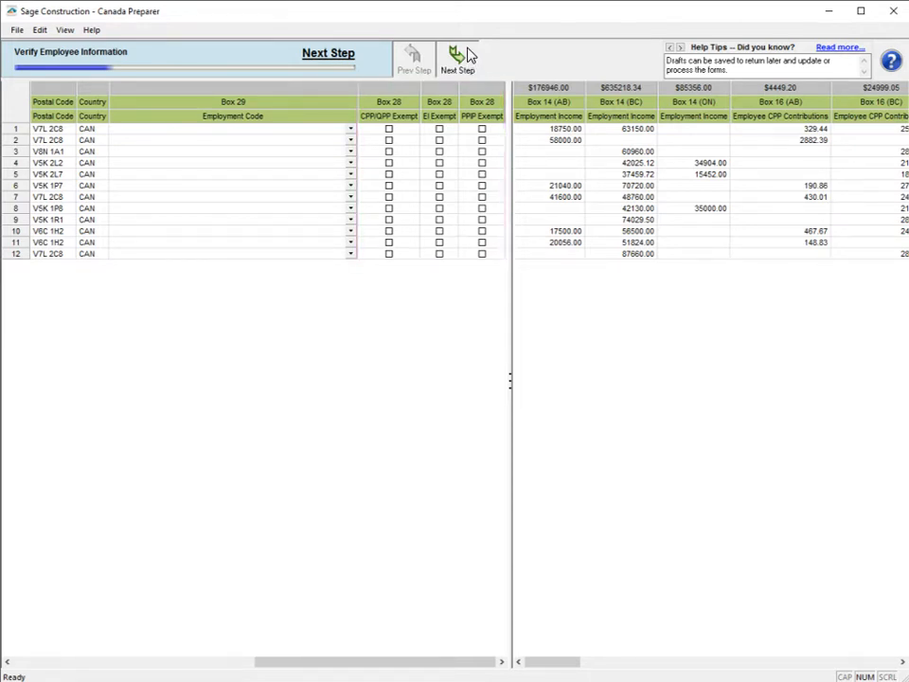
click(458, 57)
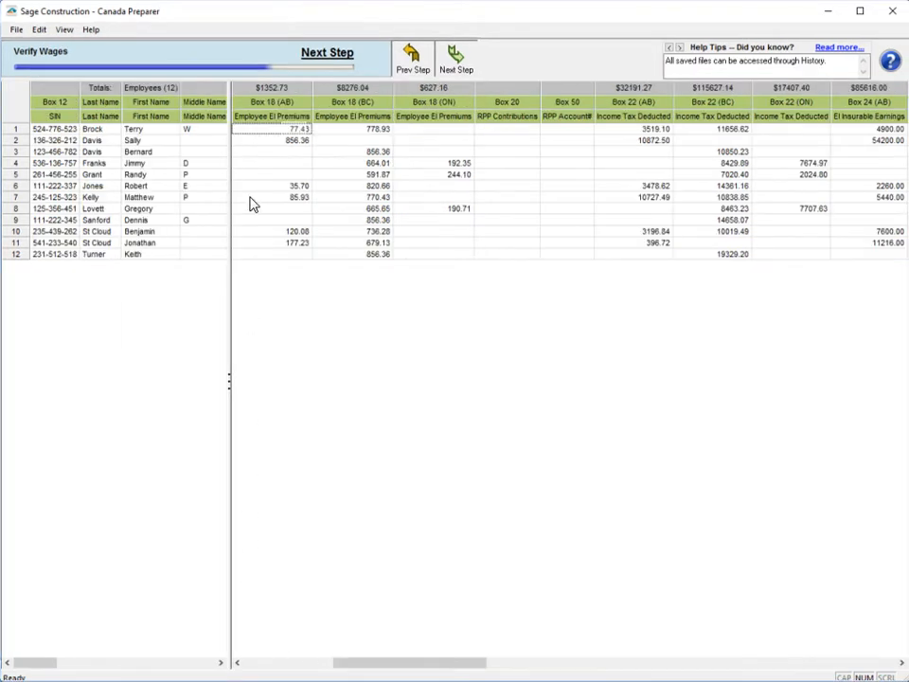
click(252, 131)
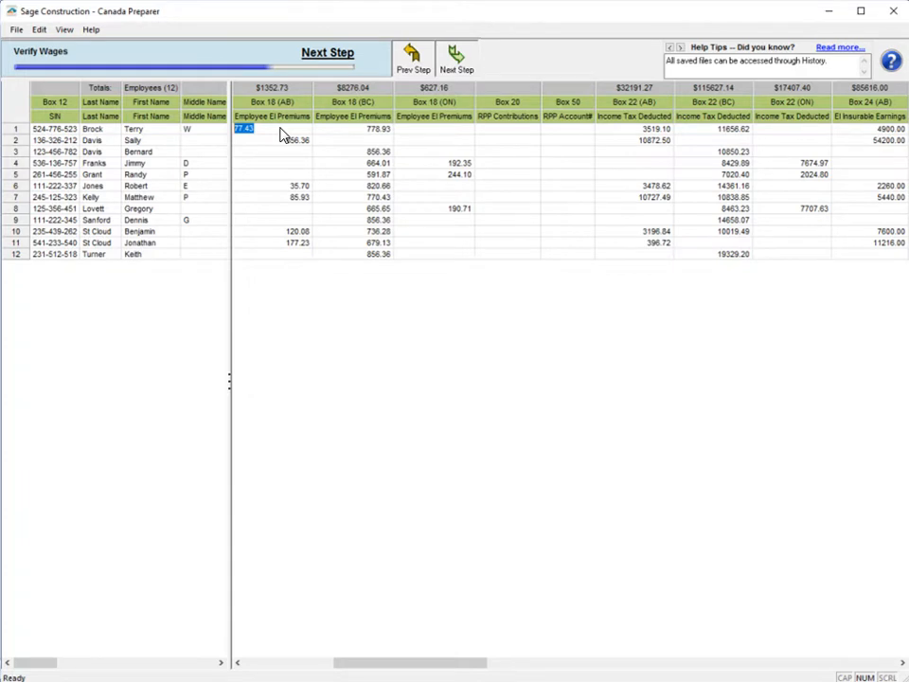
text(78.43)
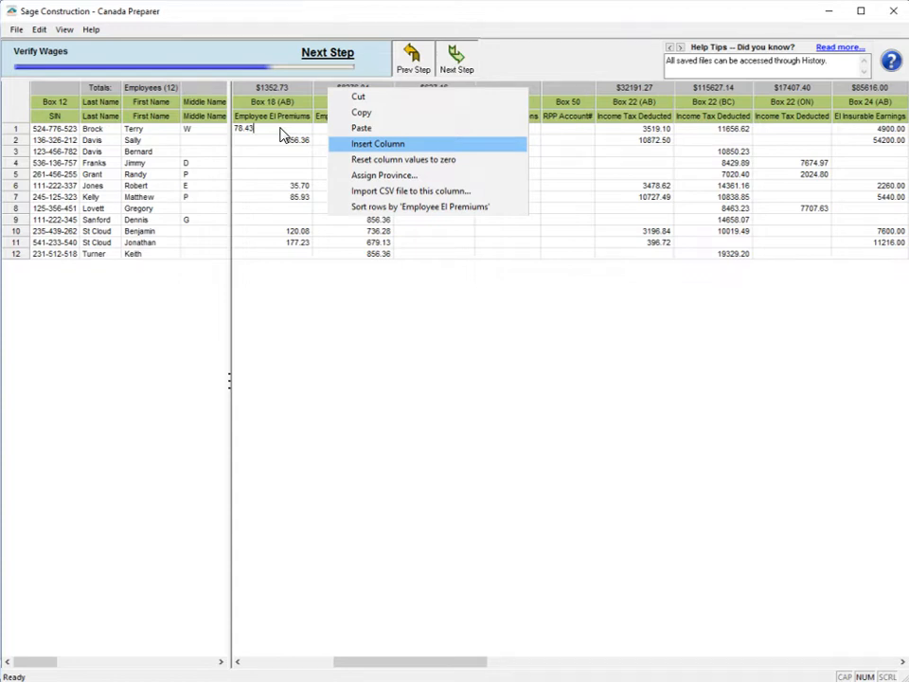
click(345, 148)
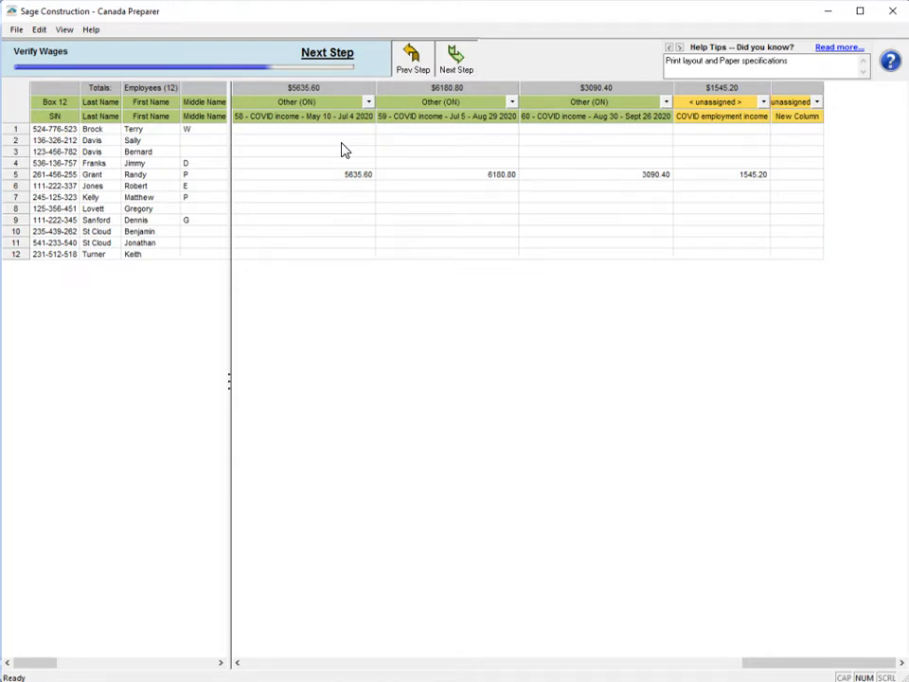
- Assign the new column to 78 - Fishers gross earnings for AB and enter 500.00 for the row 1 employee
click(817, 102)
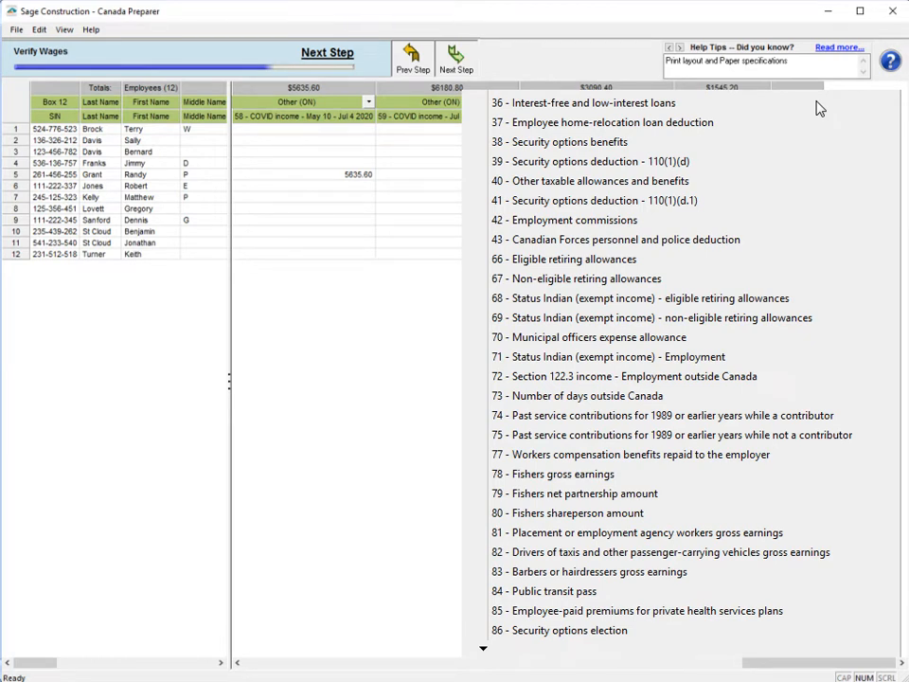
click(493, 476)
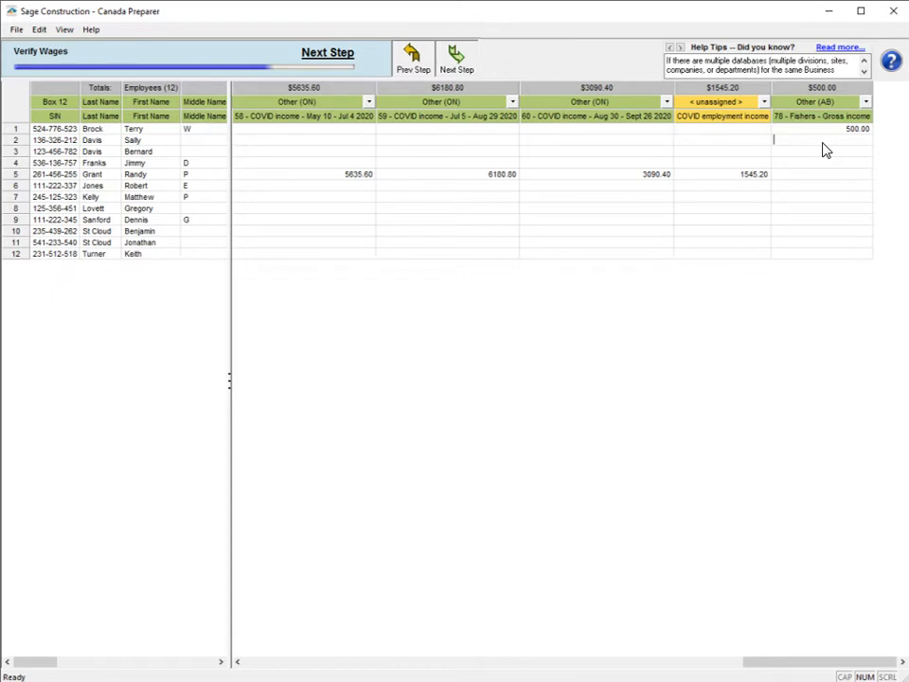
- Run the wage check and set the row 1 employee's Box 26 (BC) CPP/QPP Pensionable Earnings to 51550.00
click(453, 59)
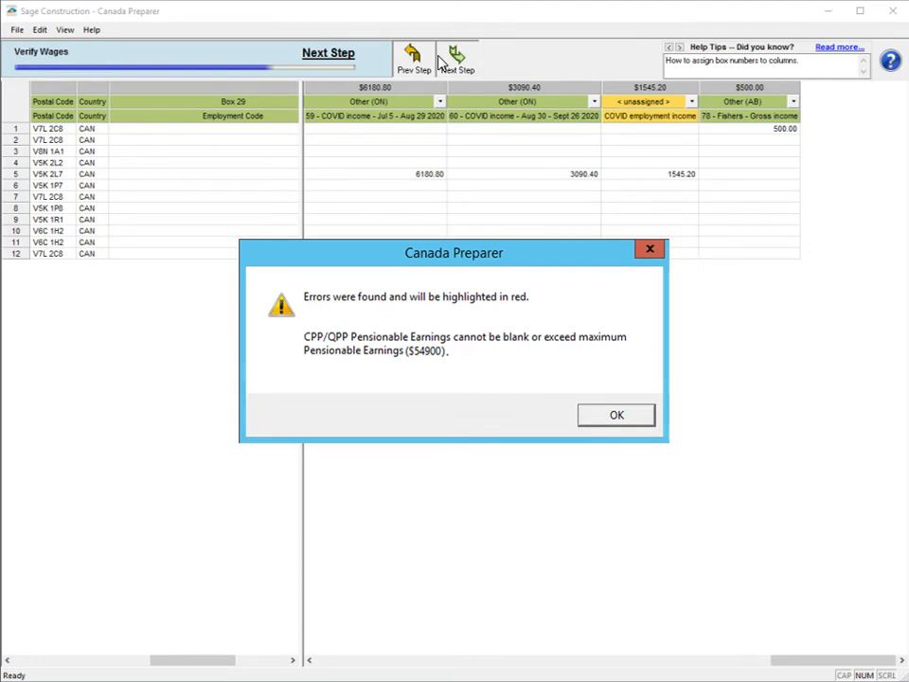
click(591, 415)
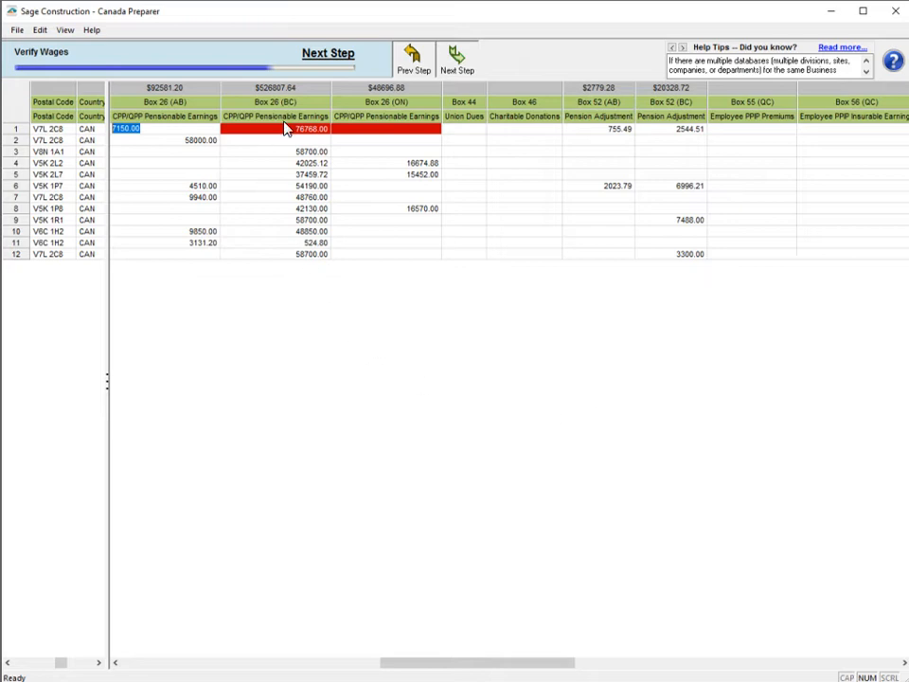
click(263, 130)
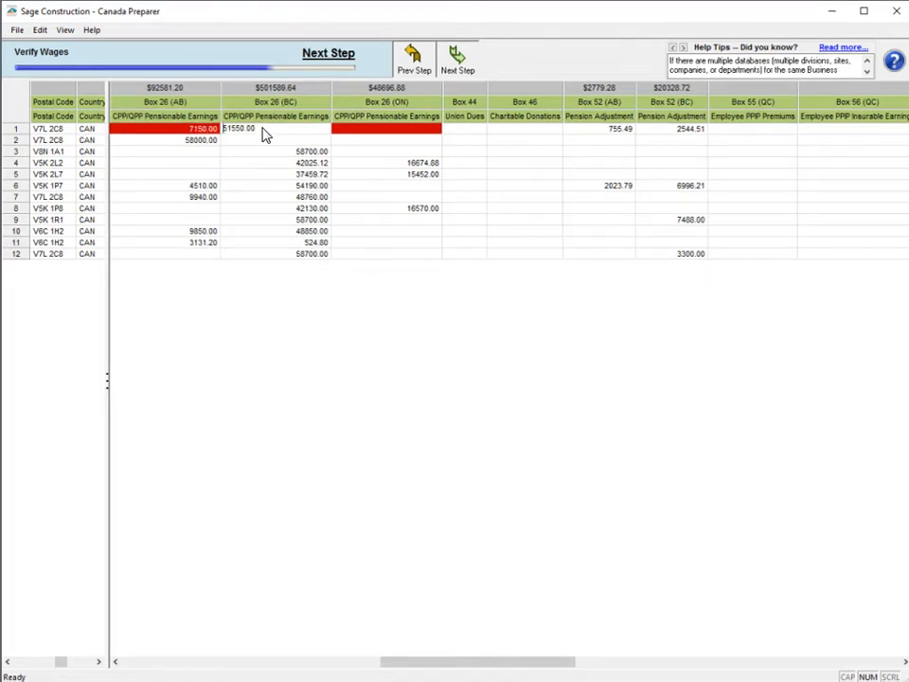
key(Return)
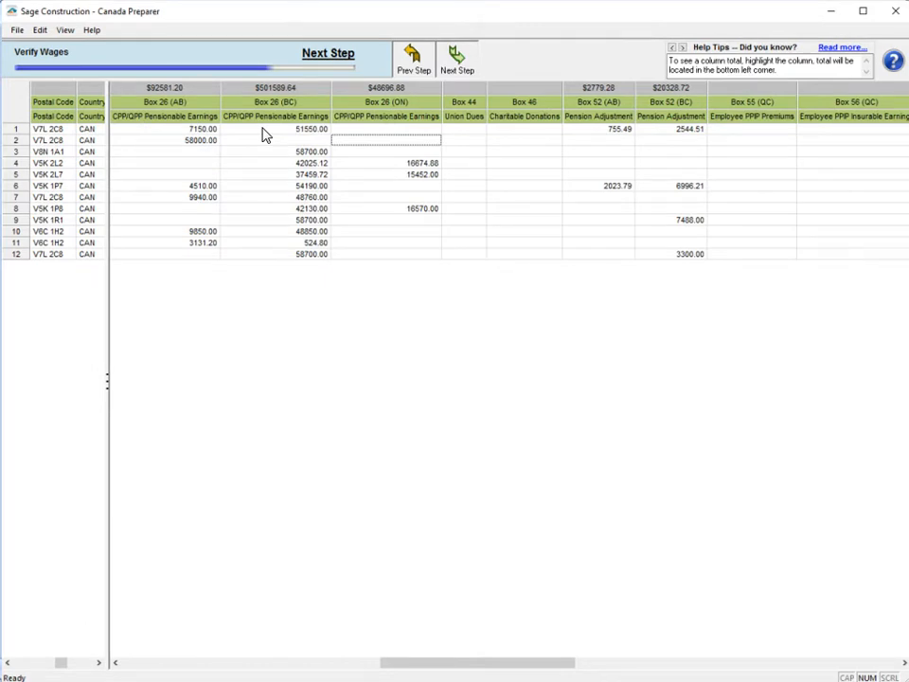
- Finish wage verification, choose Other Options with printed employee T4s and federal T4 and T4 Summary eFiling to the CRA, and generate the forms
click(467, 61)
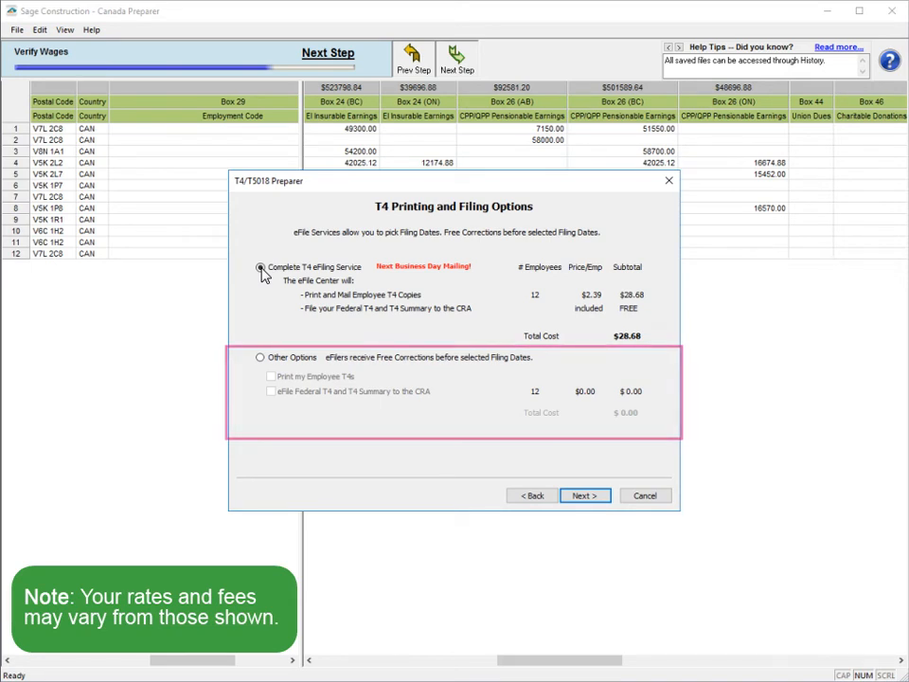
click(261, 358)
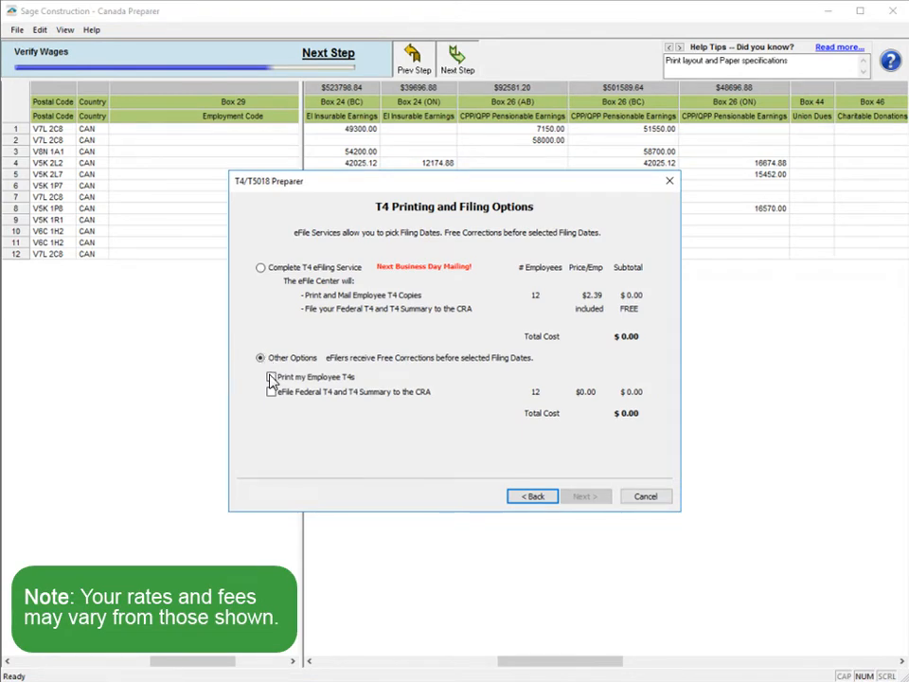
click(272, 378)
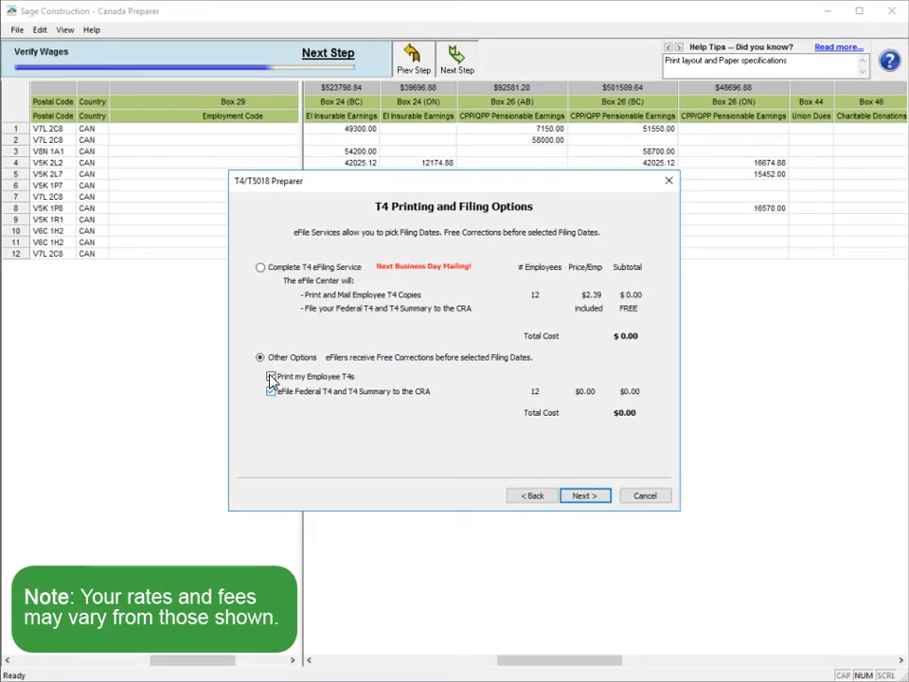
click(603, 496)
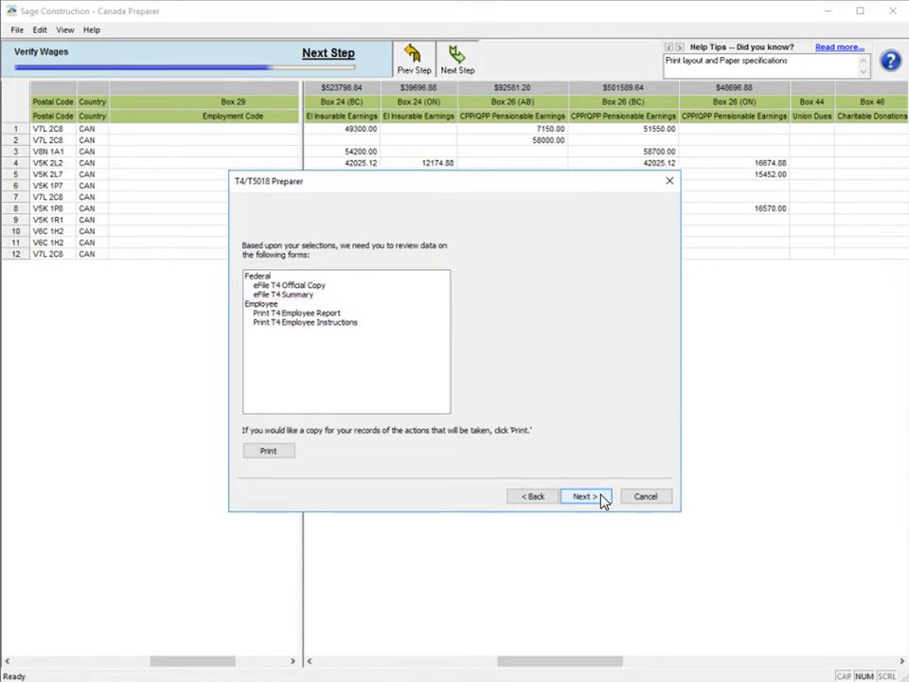
click(597, 494)
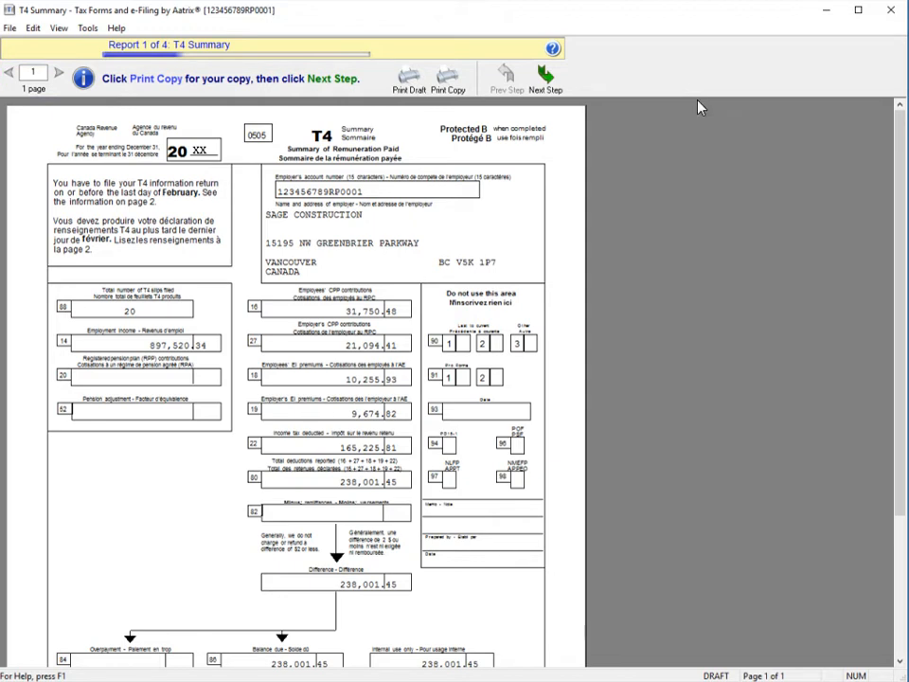
- Print one employer copy of the T4 Summary, all pages, with the TS PDF Generator printer
click(545, 83)
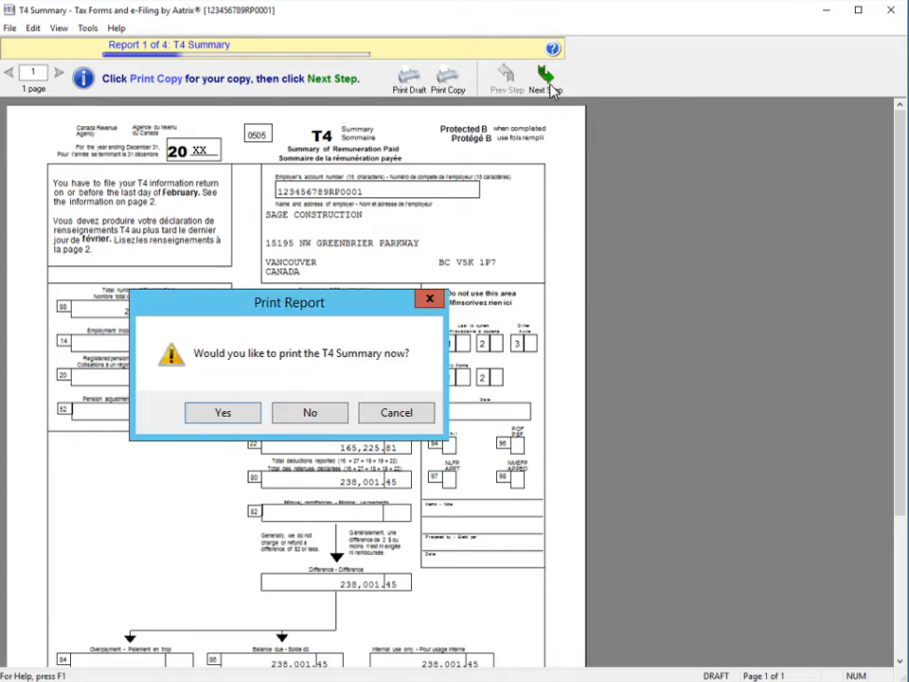
click(243, 419)
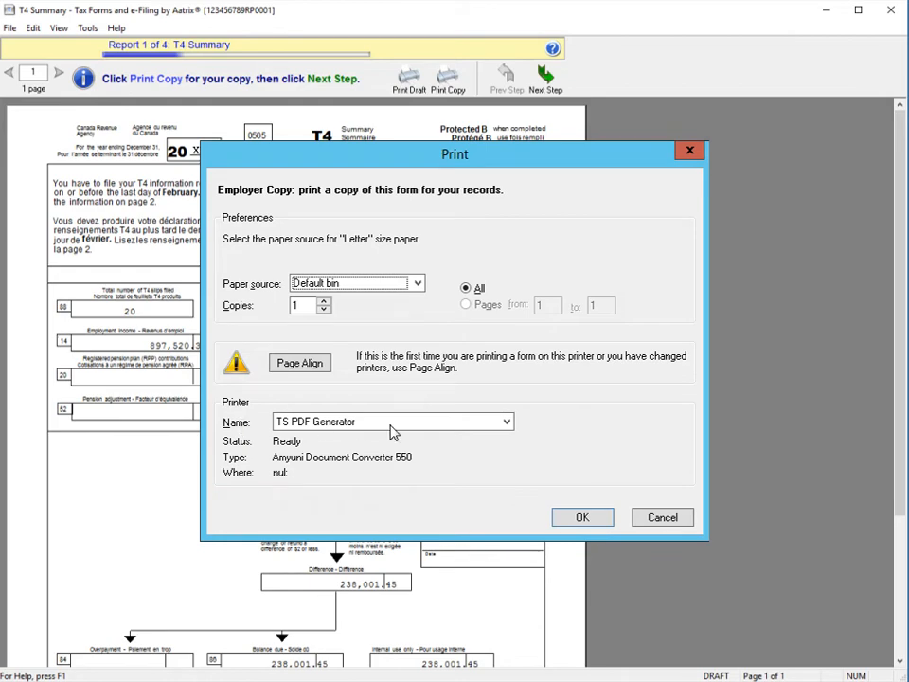
click(567, 519)
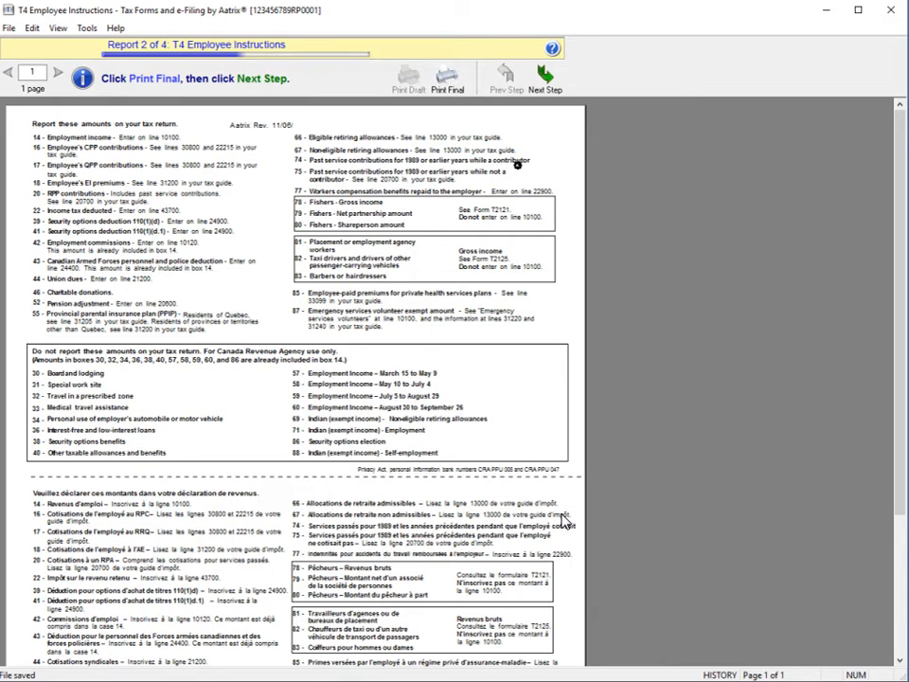
- Print one copy of the T4 Employee Instructions with the TS PDF Generator printer
click(546, 82)
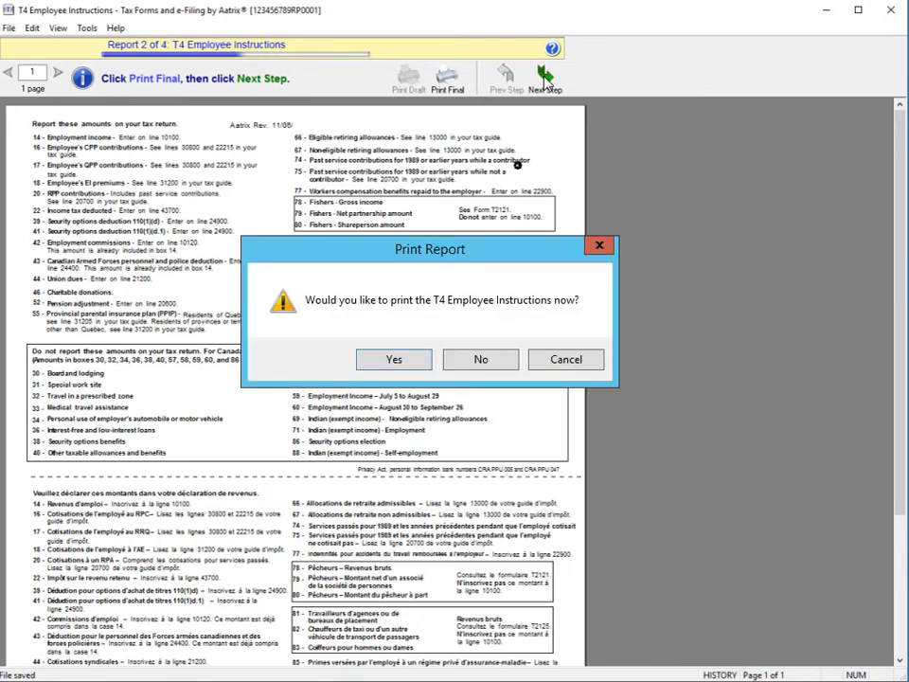
click(424, 361)
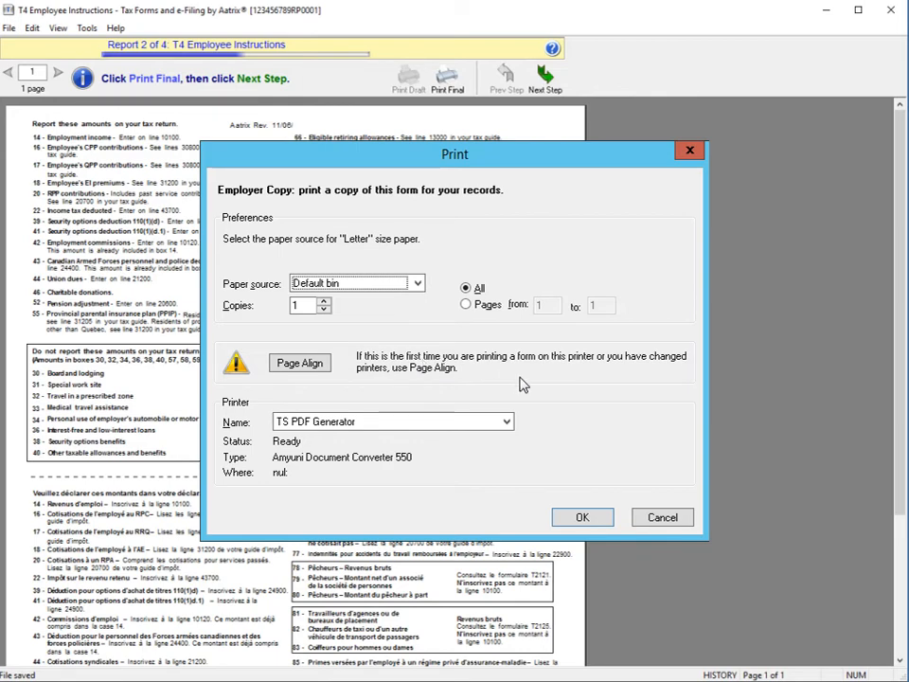
click(599, 521)
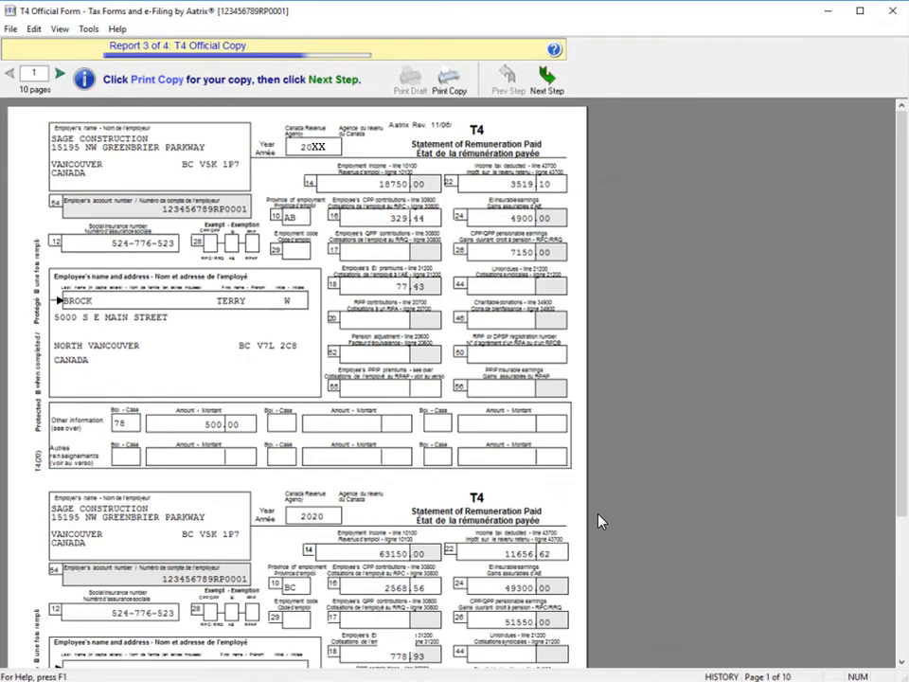
- Print one employer copy of all pages of the T4 Official Copy with the TS PDF Generator printer
click(540, 89)
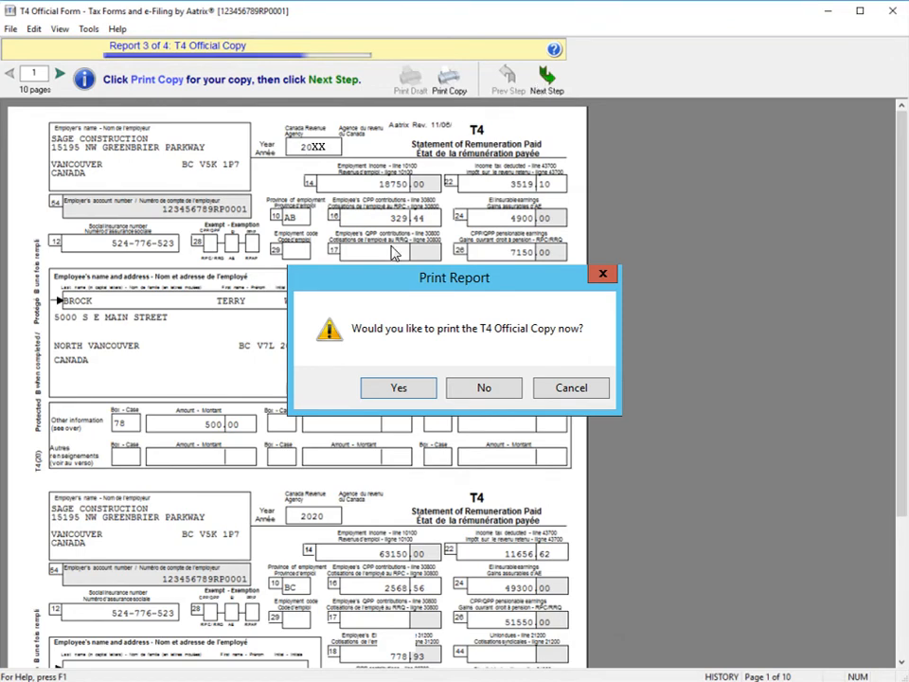
click(384, 388)
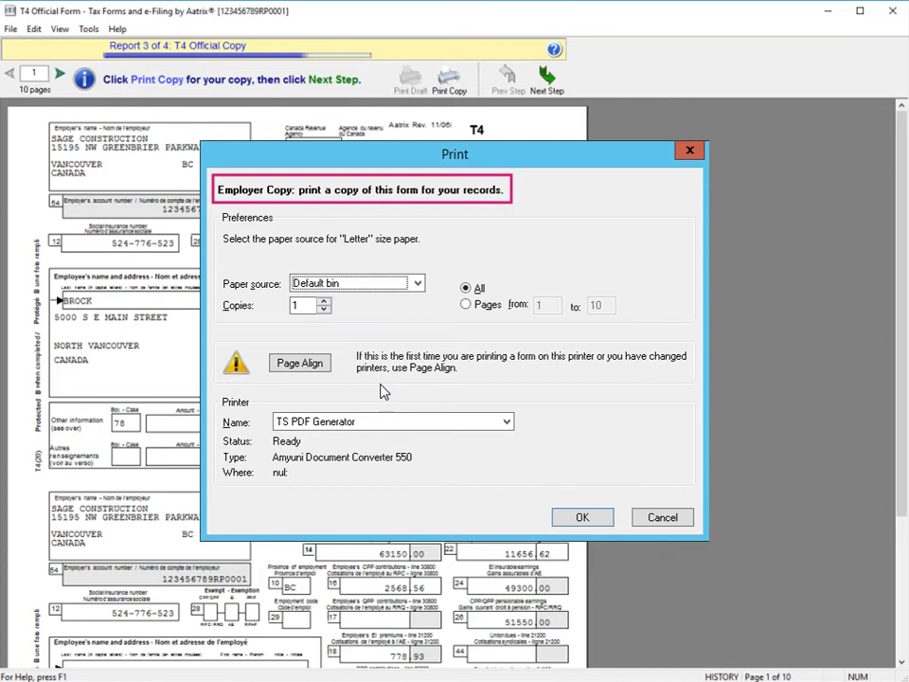
click(571, 520)
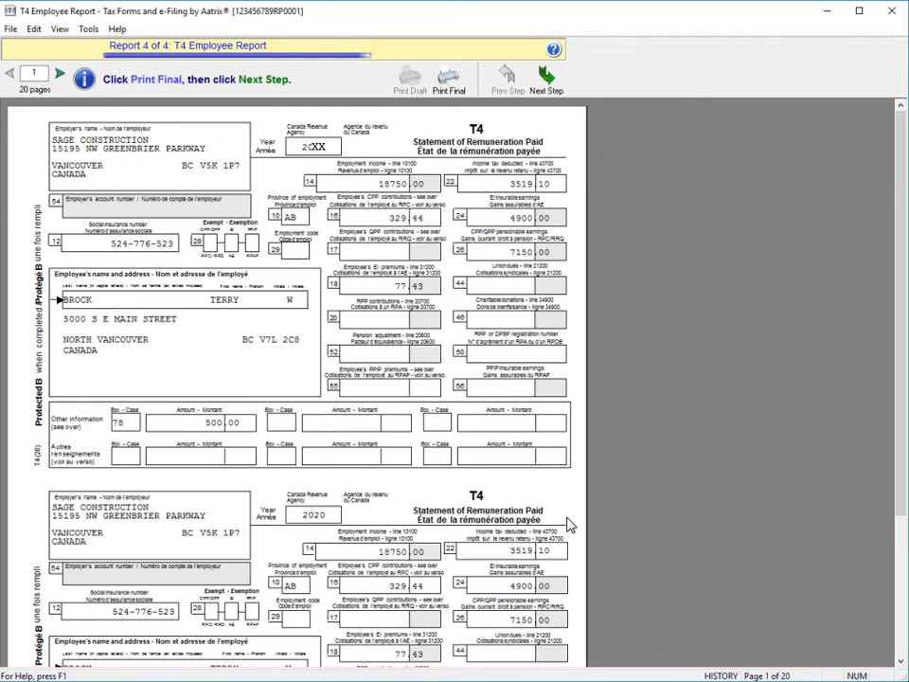
- Print one copy of all T4 Employee Report pages with TS PDF Generator, and declare the business already enrolled with a Login ID for eFiling
click(537, 84)
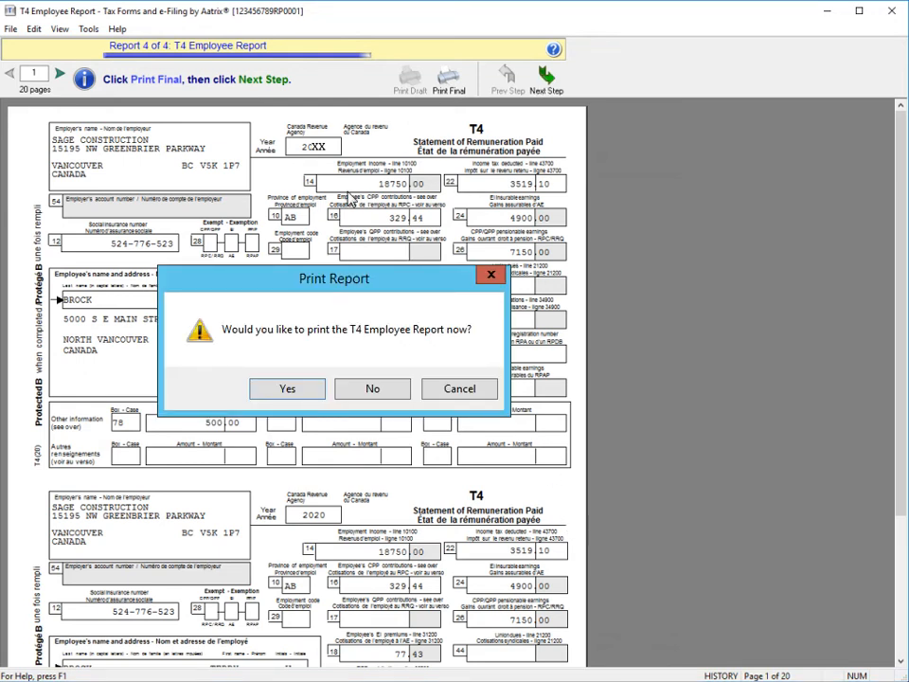
click(315, 394)
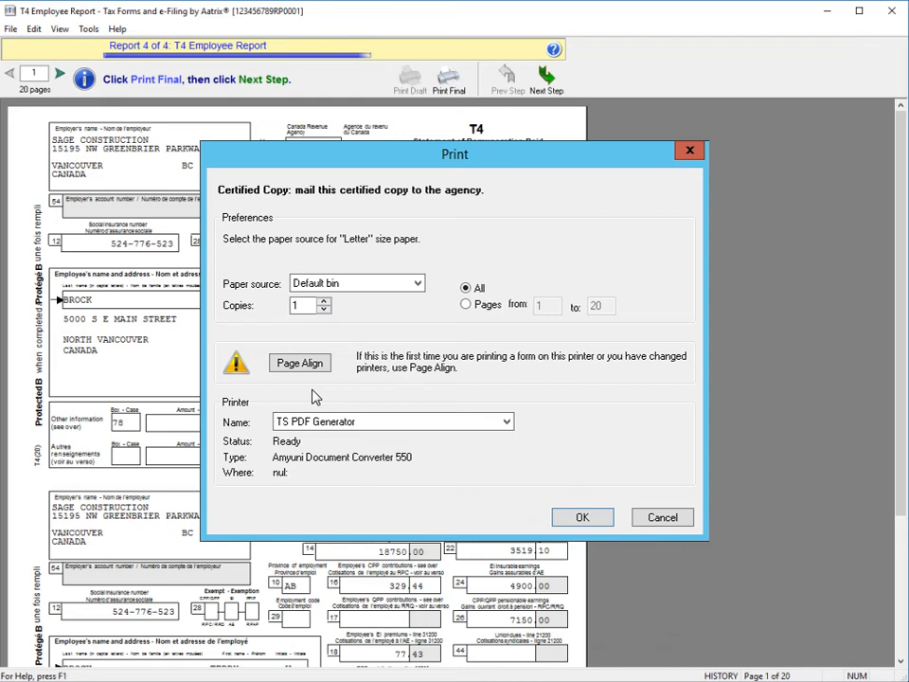
click(581, 518)
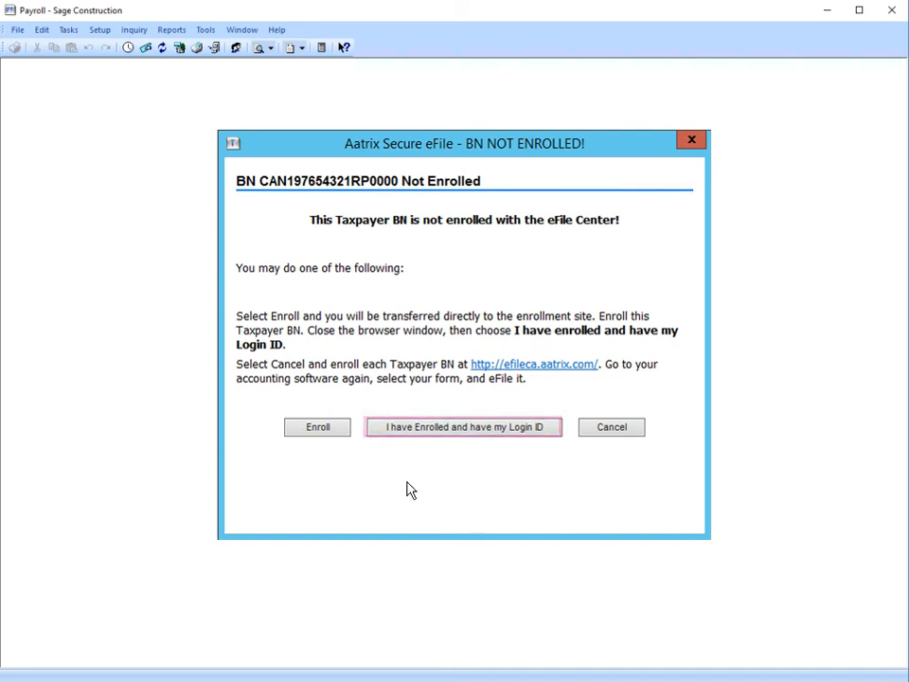
click(376, 430)
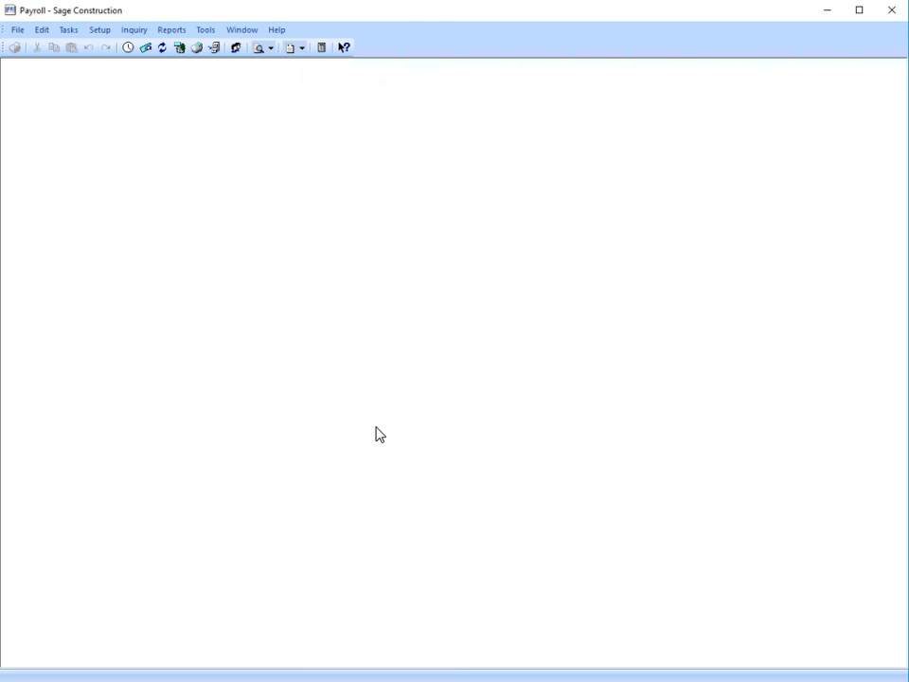
- Open the saved federal eFile reports for the existing Federal ID and select the 20XX T4 Official Form draft saved 12-03 at 7:39:58 AM
click(69, 31)
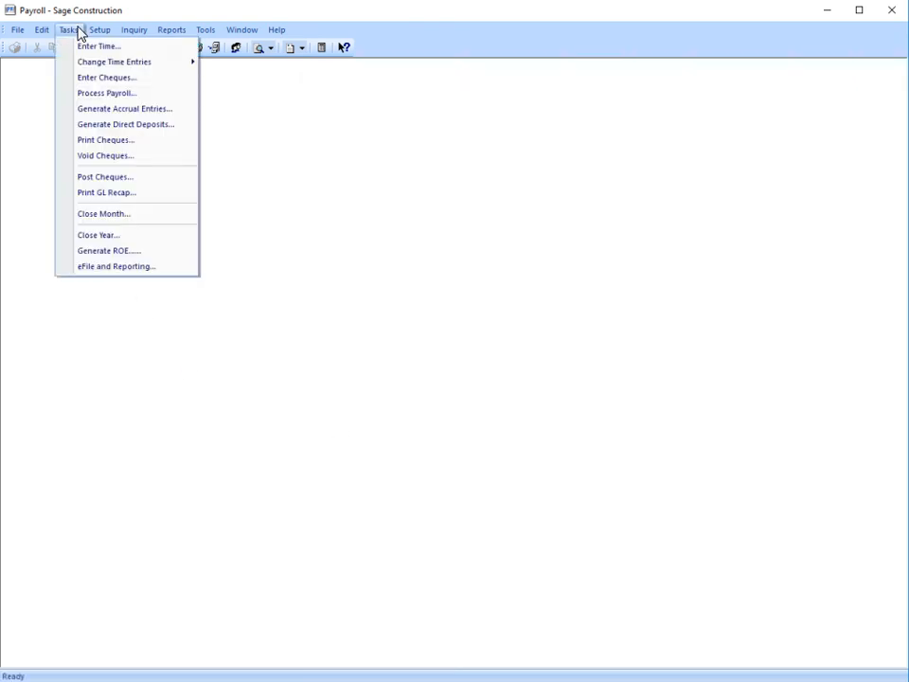
click(169, 268)
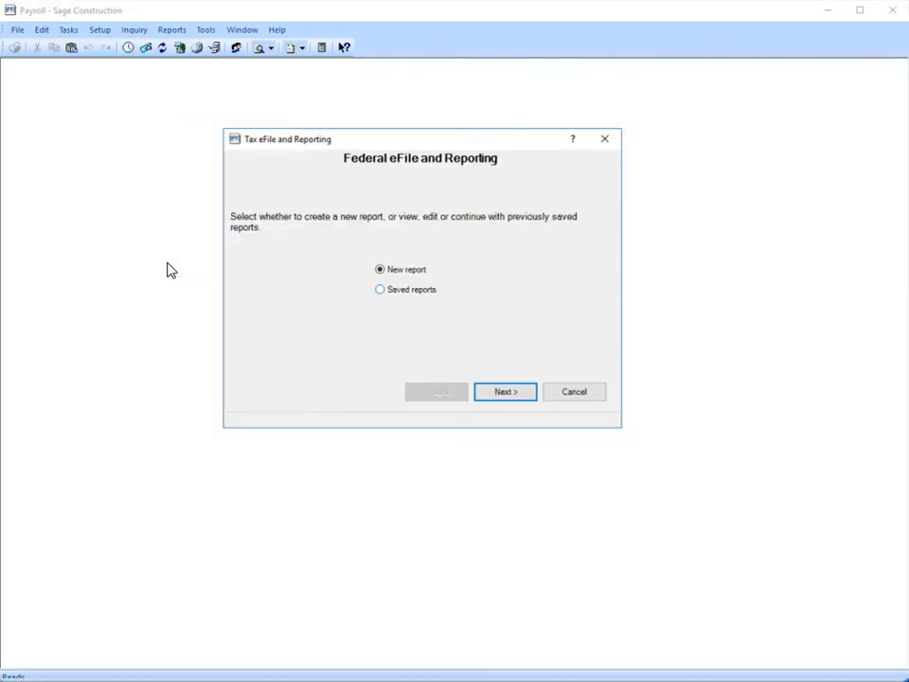
click(379, 293)
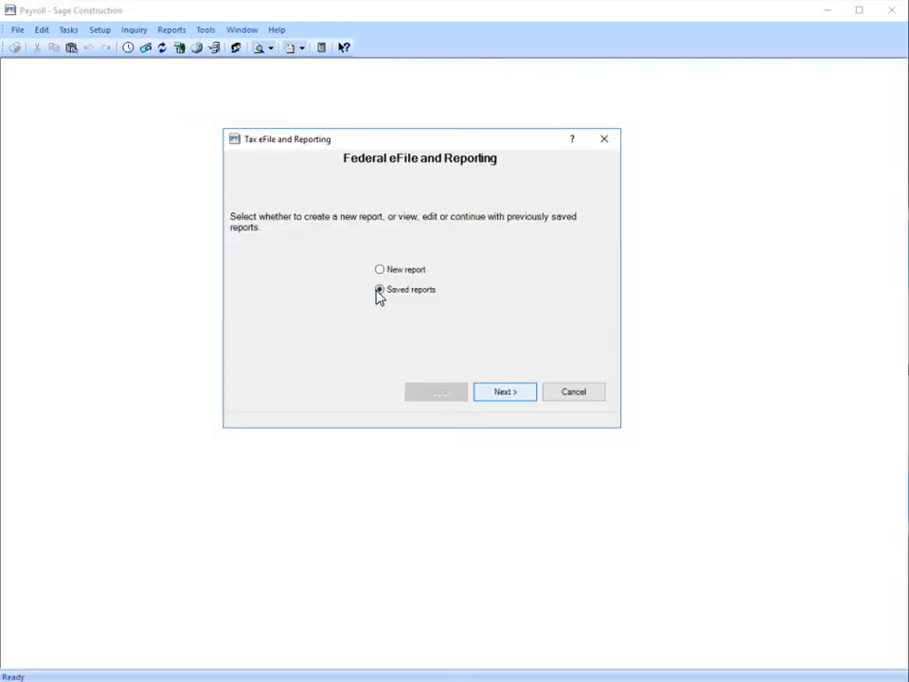
click(527, 392)
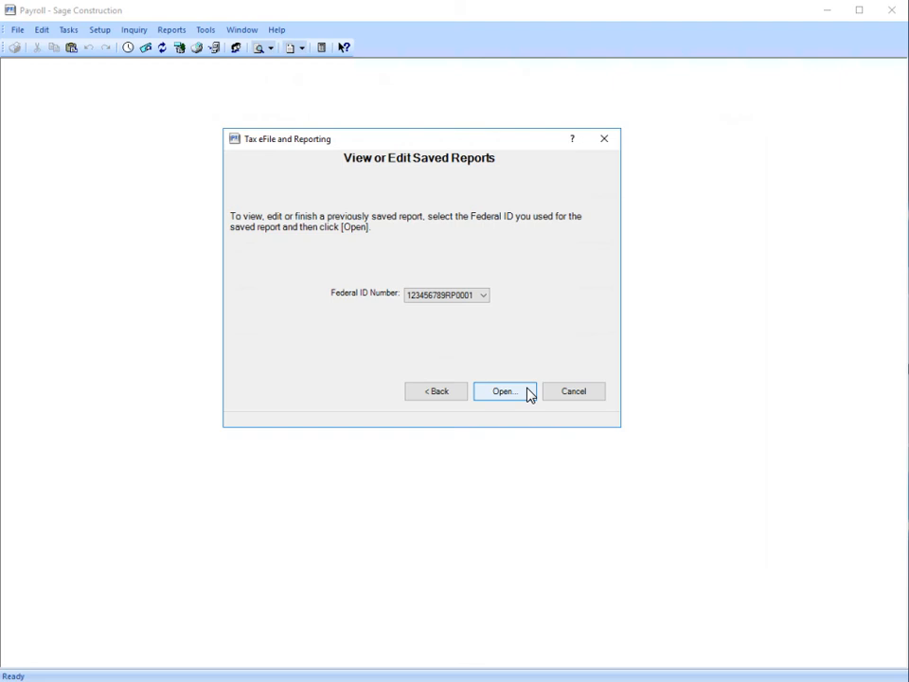
click(533, 392)
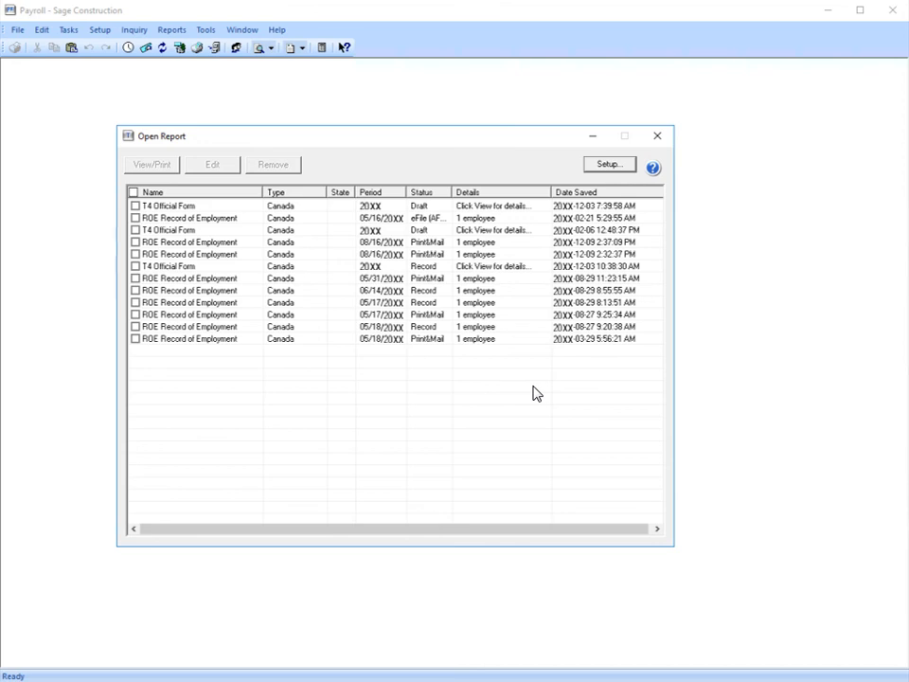
click(134, 206)
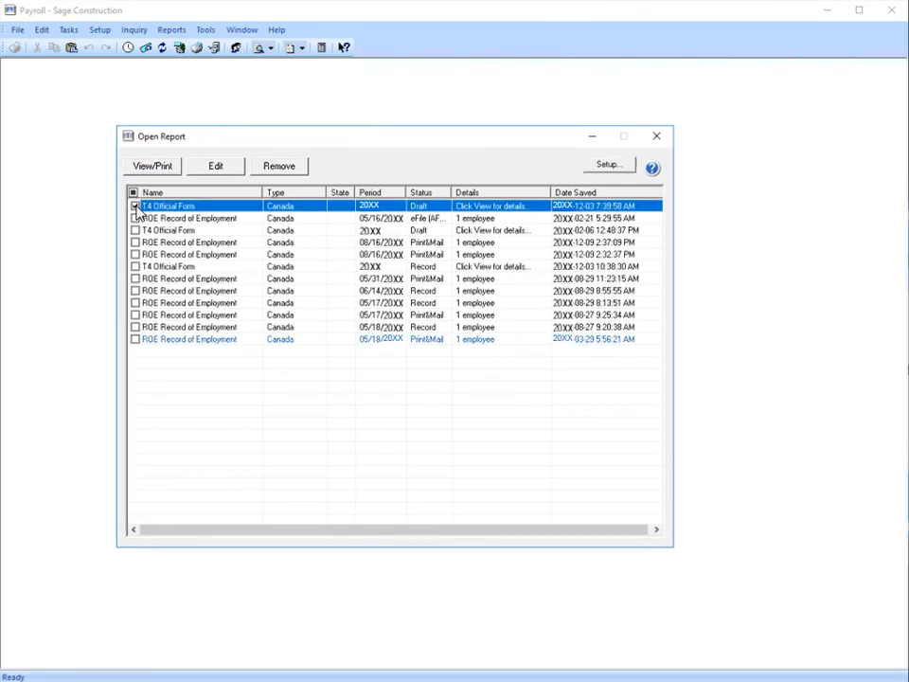